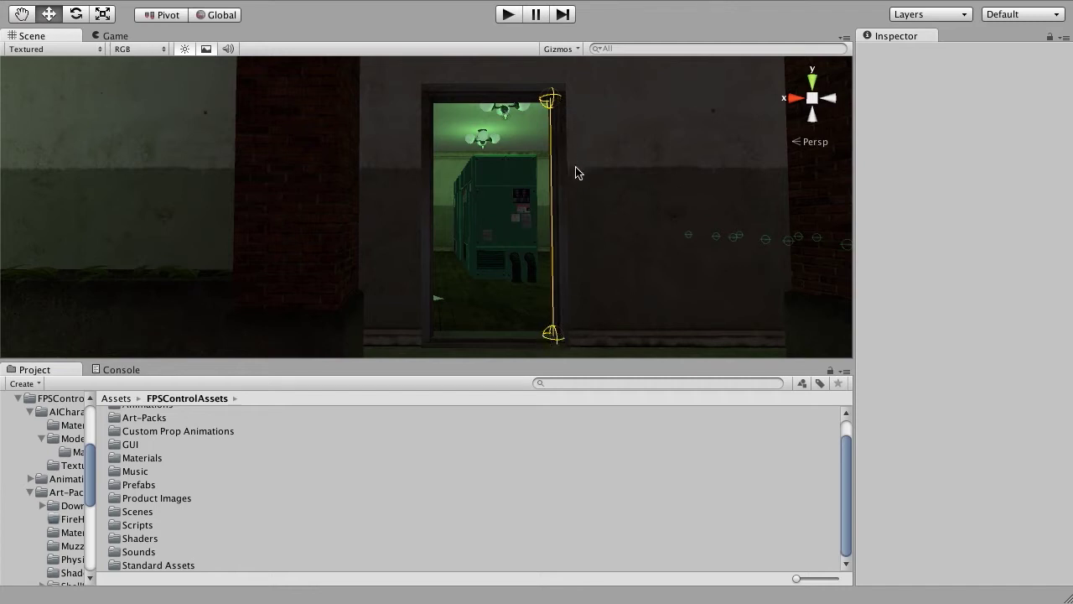
Select the room_15m_x_10m_door mesh to show its doorway height measurement of about 2.325 units
{"action": "left_click", "coordinate": [552, 335]}
{"action": "left_click", "coordinate": [551, 336]}
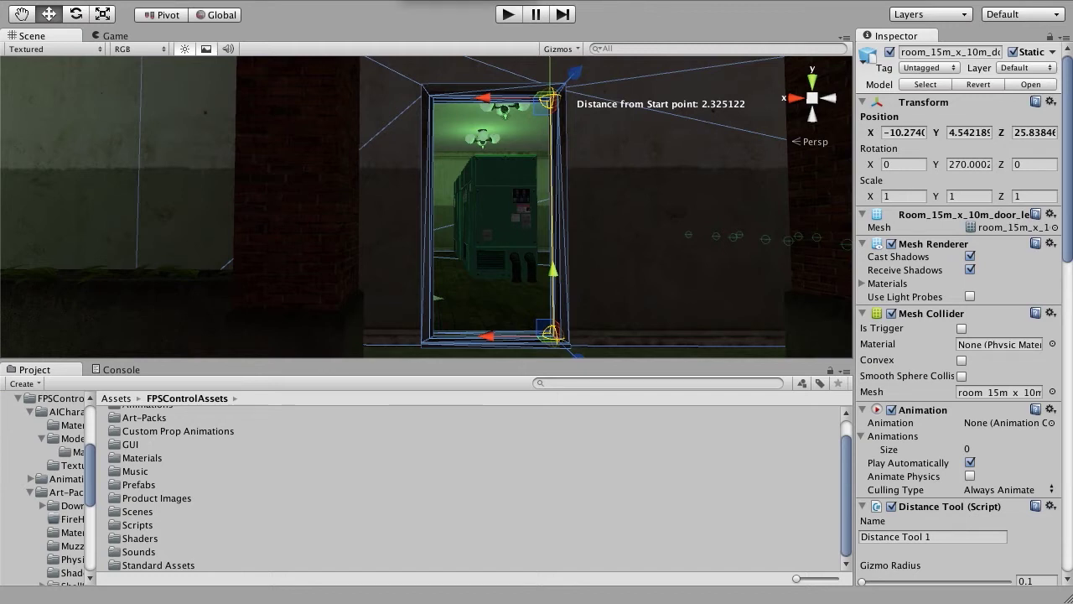
{"action": "left_click", "coordinate": [468, 2]}
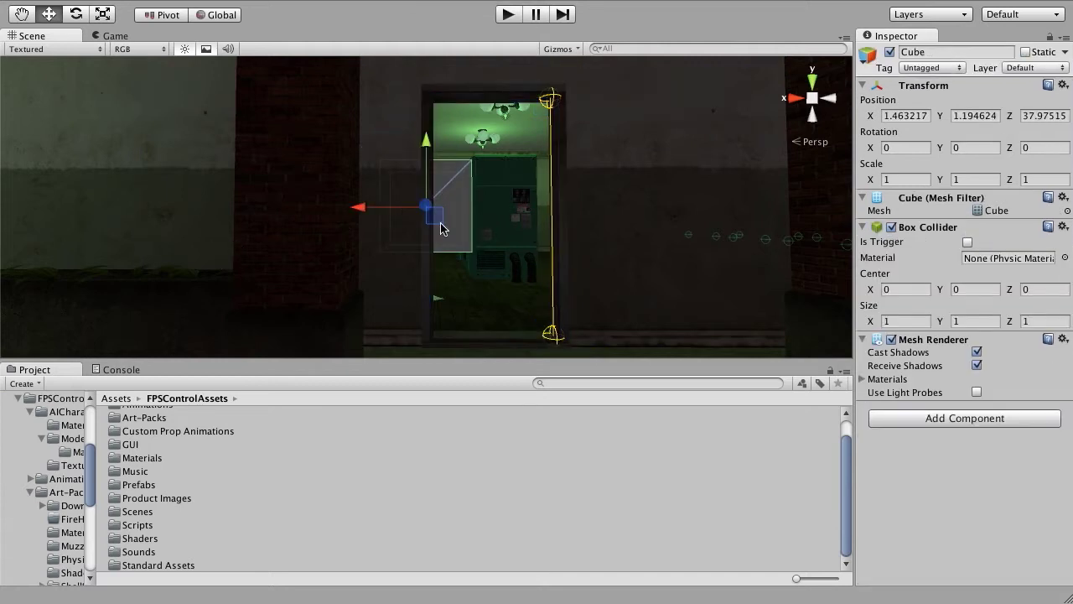
Move a reference cube down into the doorway, delete it, and reselect the room mesh
{"action": "left_click_drag", "start_coordinate": [441, 228], "coordinate": [491, 280]}
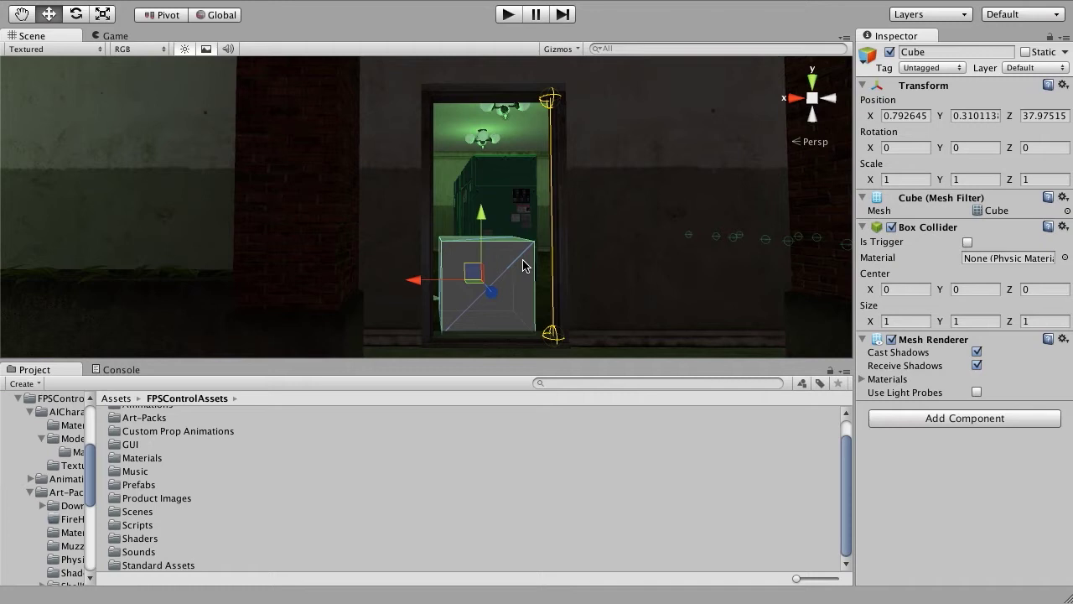
{"action": "key", "text": "Delete"}
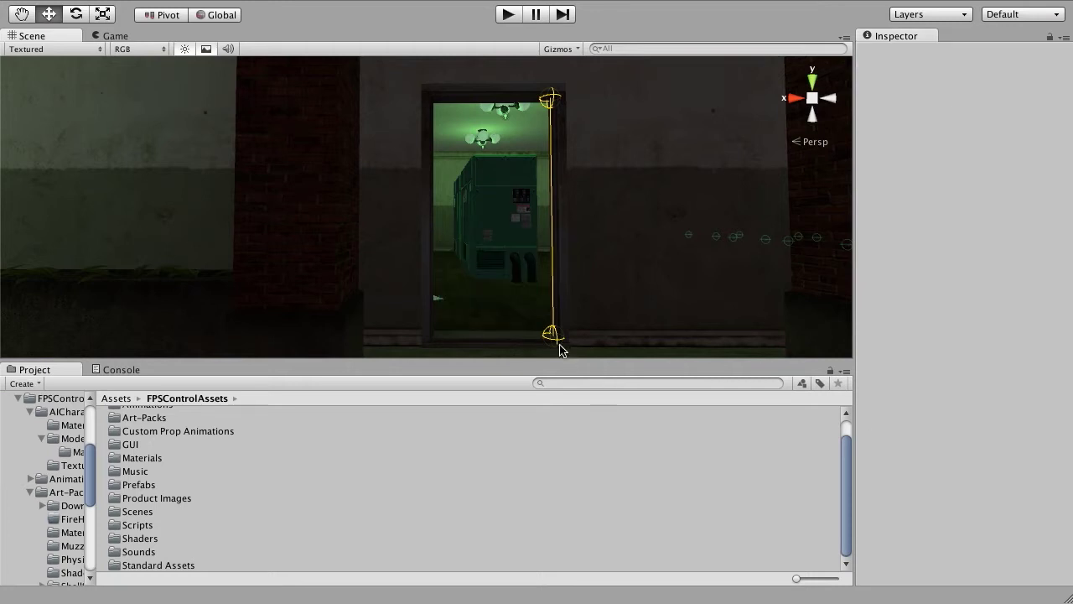
{"action": "left_click", "coordinate": [553, 334]}
{"action": "left_click", "coordinate": [552, 334]}
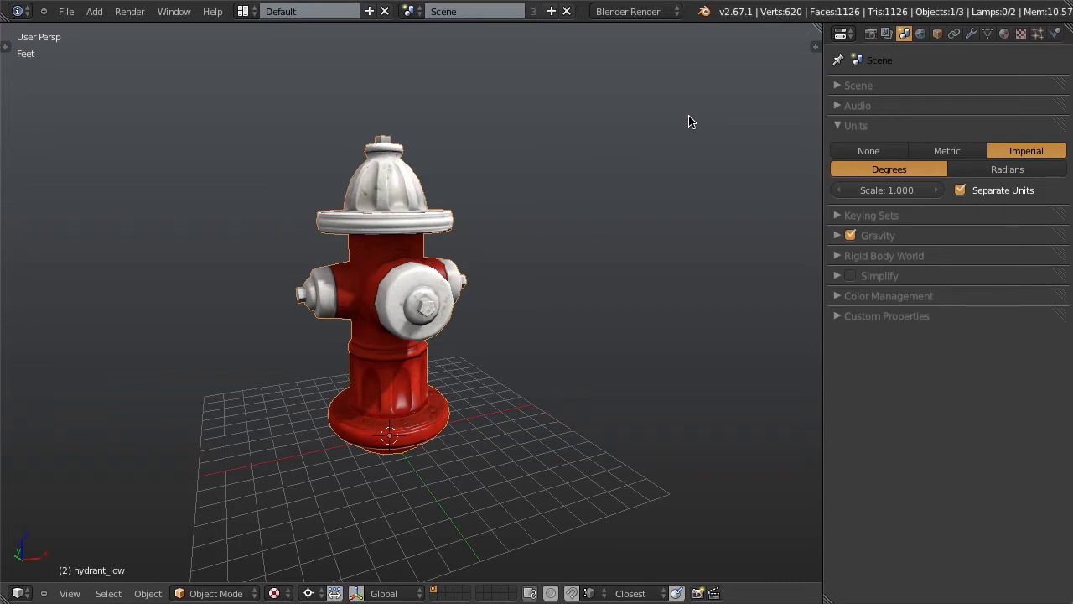
Show the hydrant's transform panel and set scene units to None, reading 2.255 × 2.109 × 3.950
{"action": "key", "text": "n"}
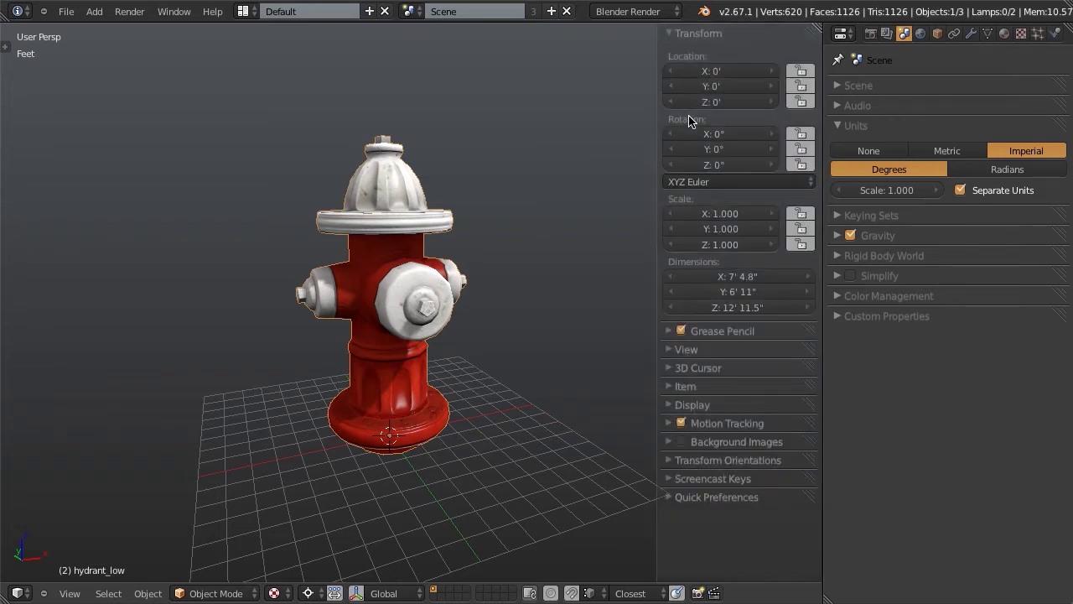
{"action": "left_click", "coordinate": [855, 153]}
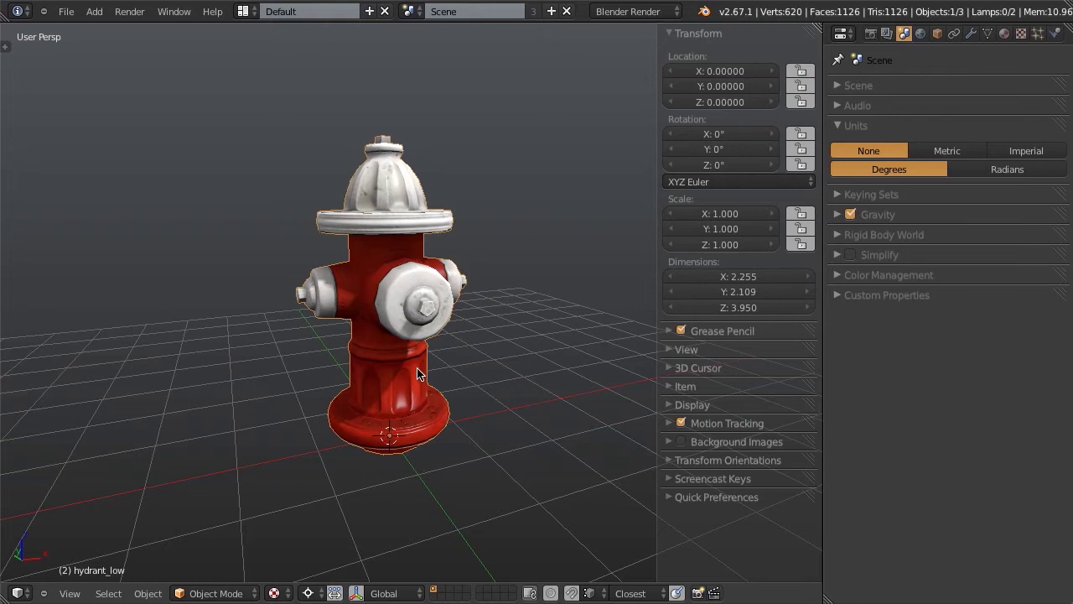
Try Metric scene units, then switch to Imperial so the hydrant reads 12' 11.5" tall
{"action": "left_click", "coordinate": [977, 148]}
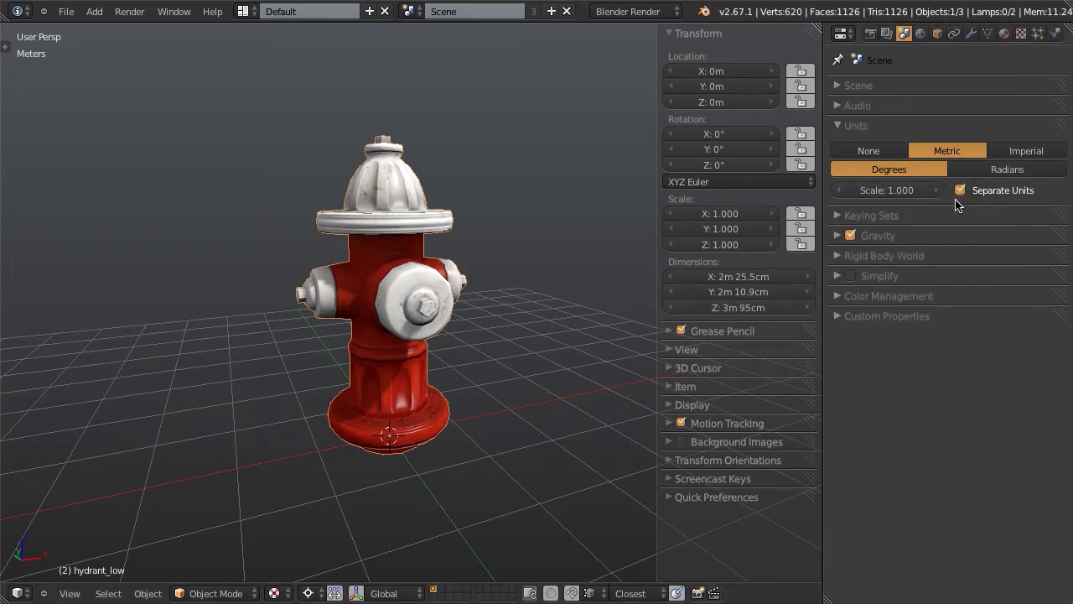
{"action": "left_click", "coordinate": [1015, 153]}
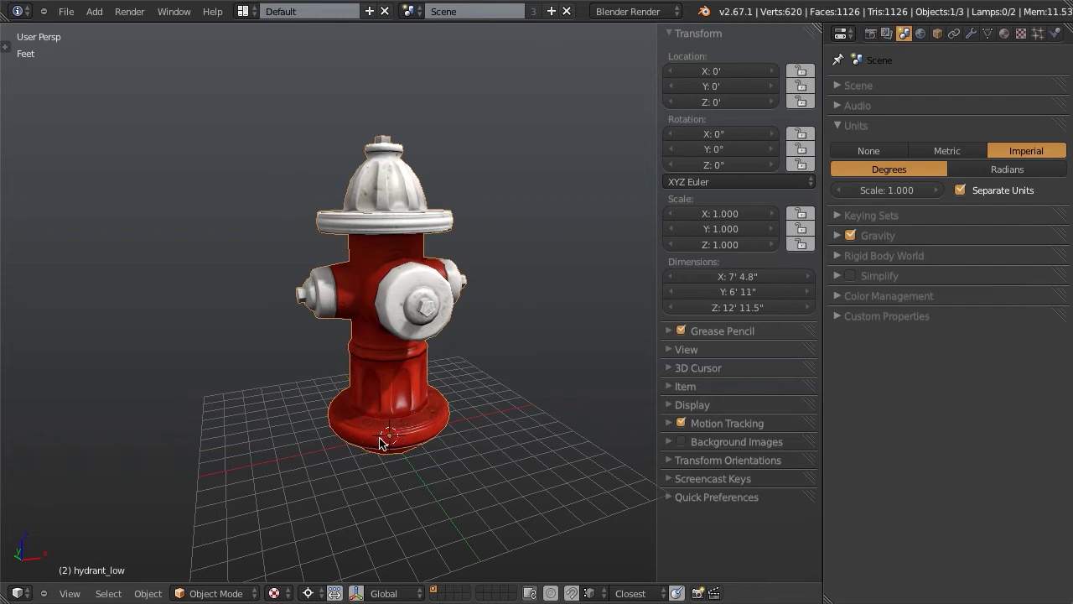
In front orthographic view, test scaling and a ground-plane move on the hydrant, cancelling both
{"action": "key", "text": "KP_1"}
{"action": "key", "text": "KP_5"}
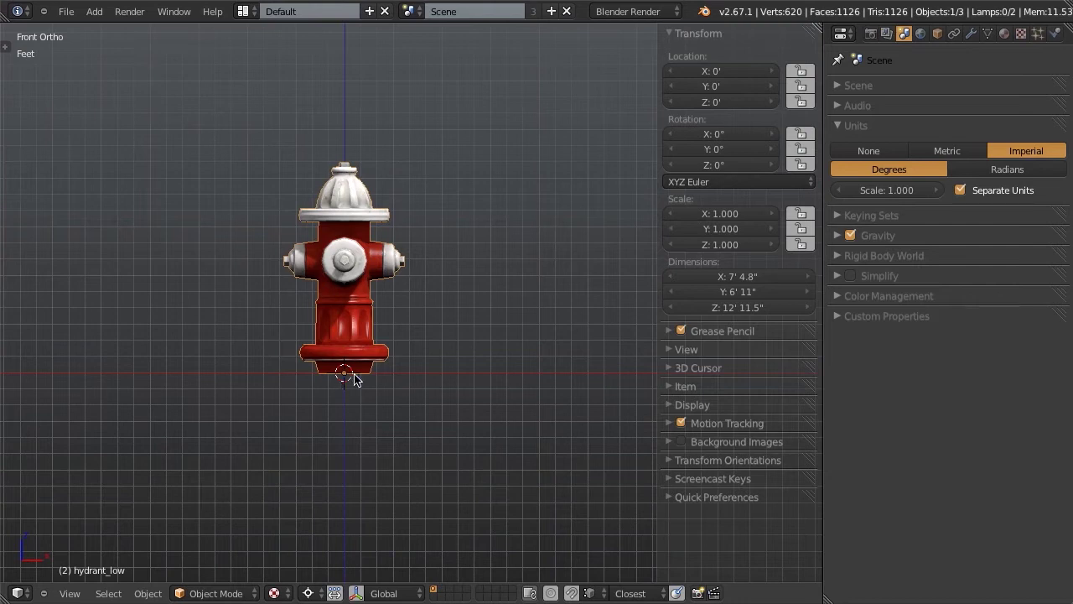
{"action": "key", "text": "s"}
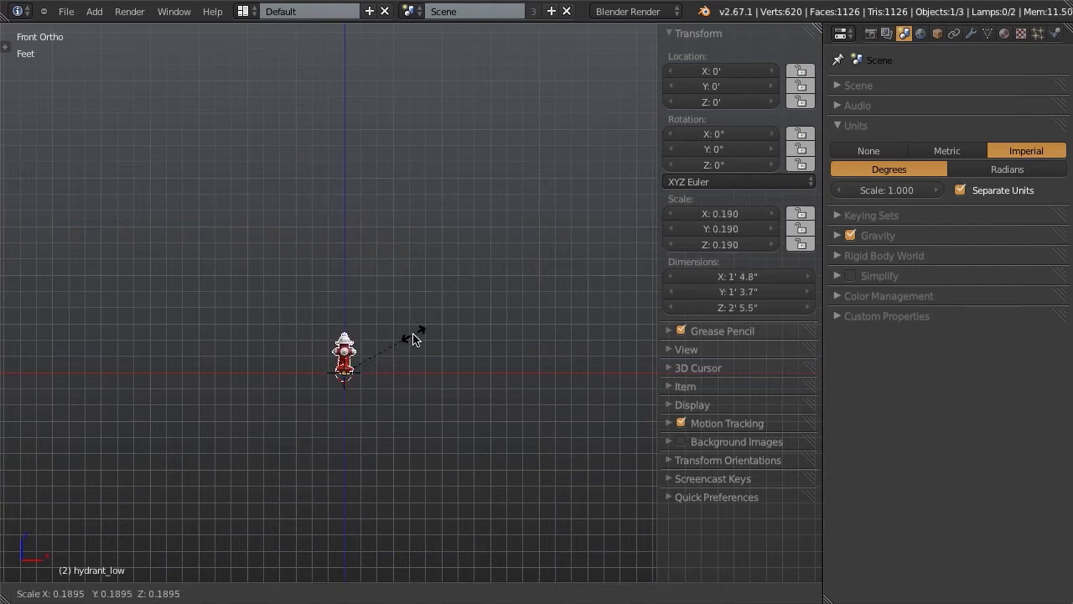
{"action": "key", "text": "Escape"}
{"action": "middle_click_drag", "start_coordinate": [438, 314], "coordinate": [507, 372]}
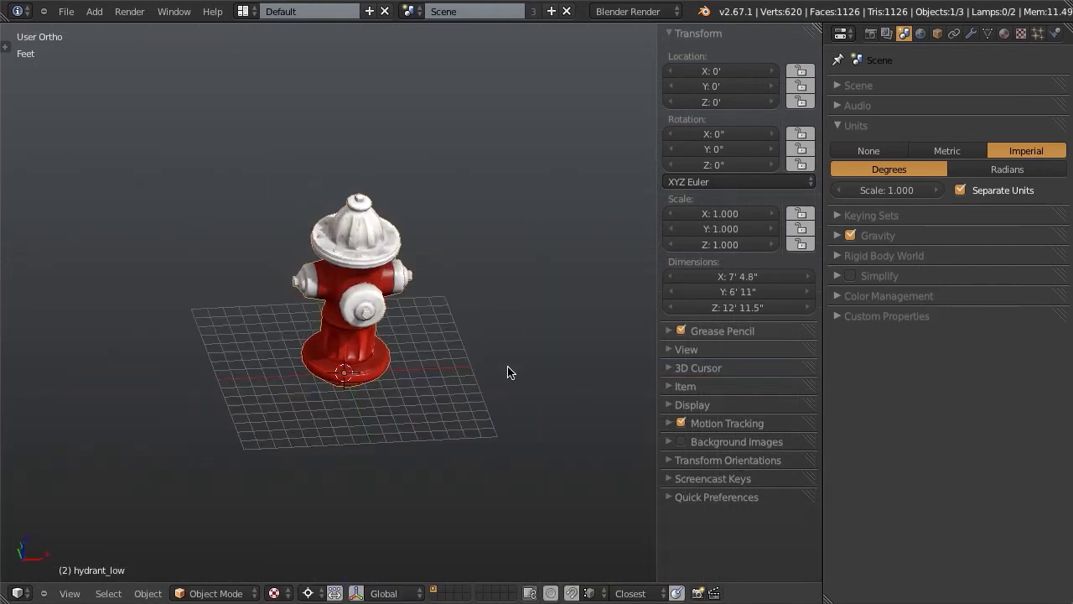
{"action": "key", "text": "g"}
{"action": "key", "text": "shift+z"}
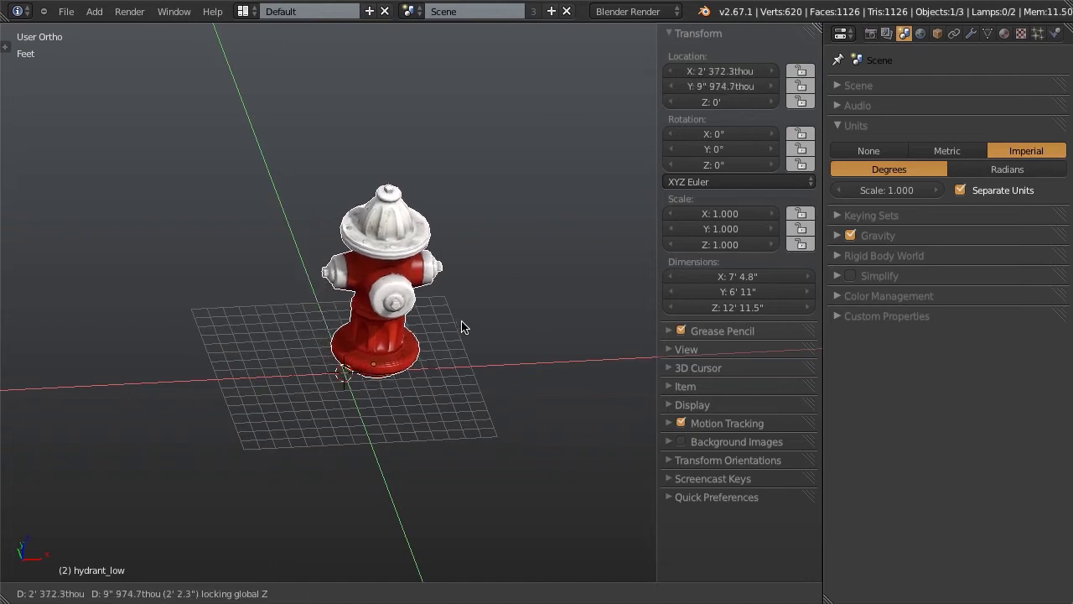
{"action": "key", "text": "Escape"}
Set snap element to Increment, test a ground-plane move, and return to perspective view
{"action": "key", "text": "ctrl+shift+Tab"}
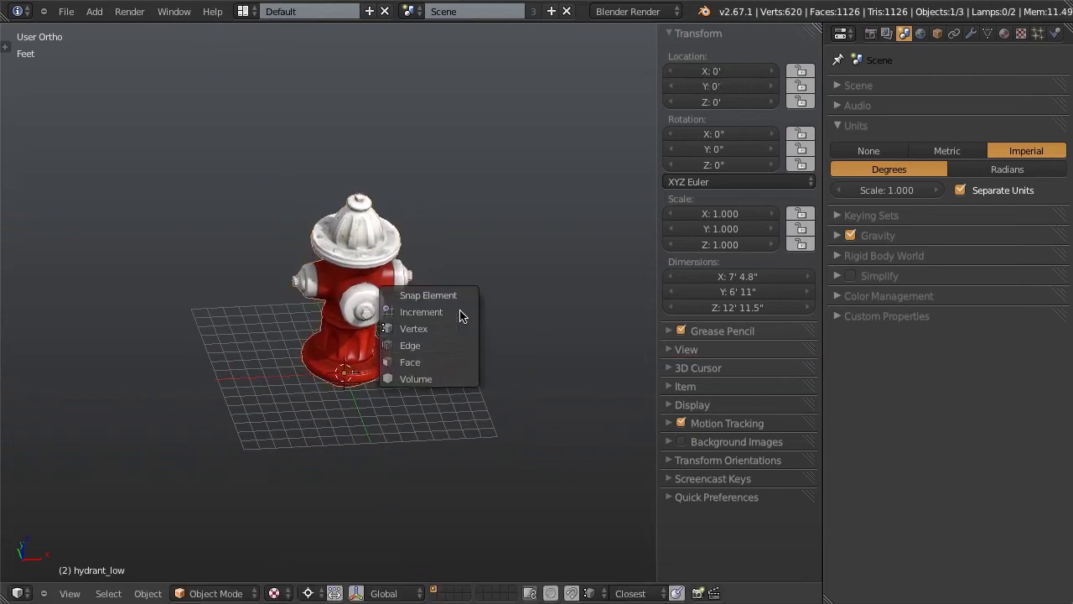
{"action": "left_click", "coordinate": [411, 312]}
{"action": "key", "text": "g"}
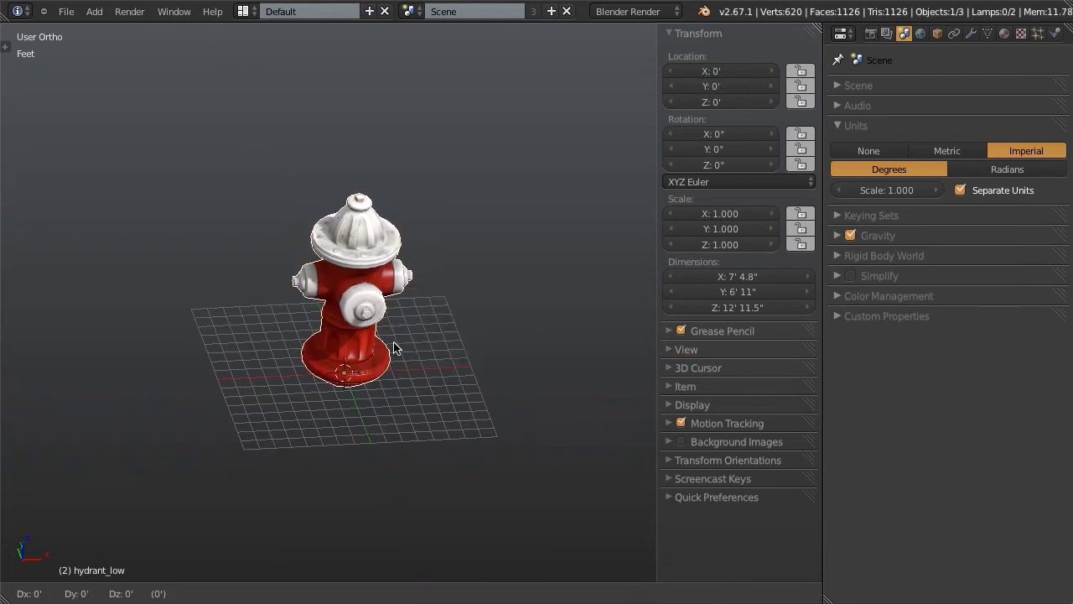
{"action": "key", "text": "shift+z"}
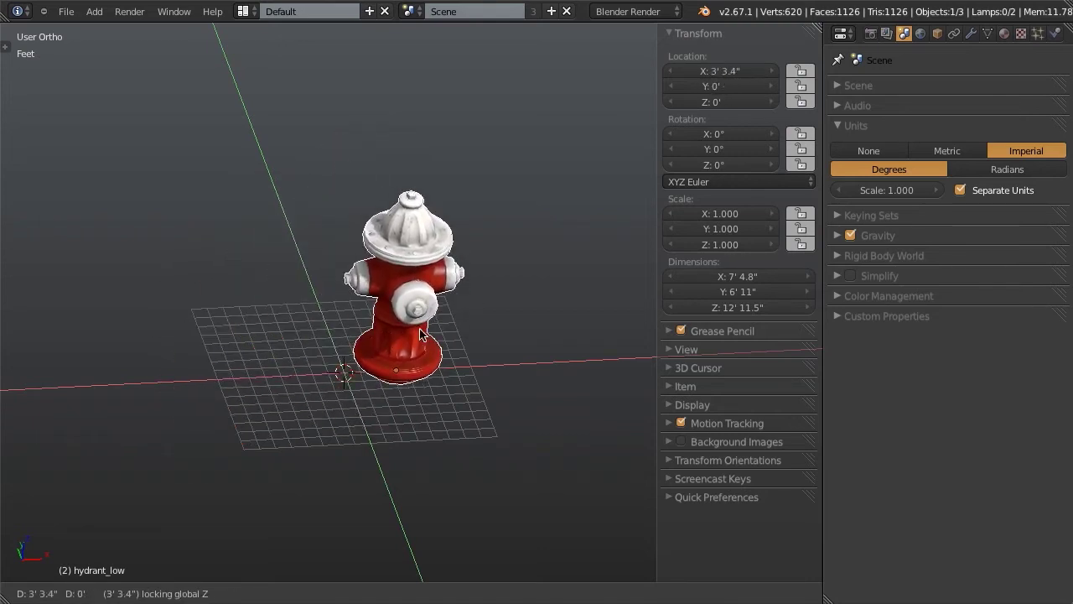
{"action": "key", "text": "Escape"}
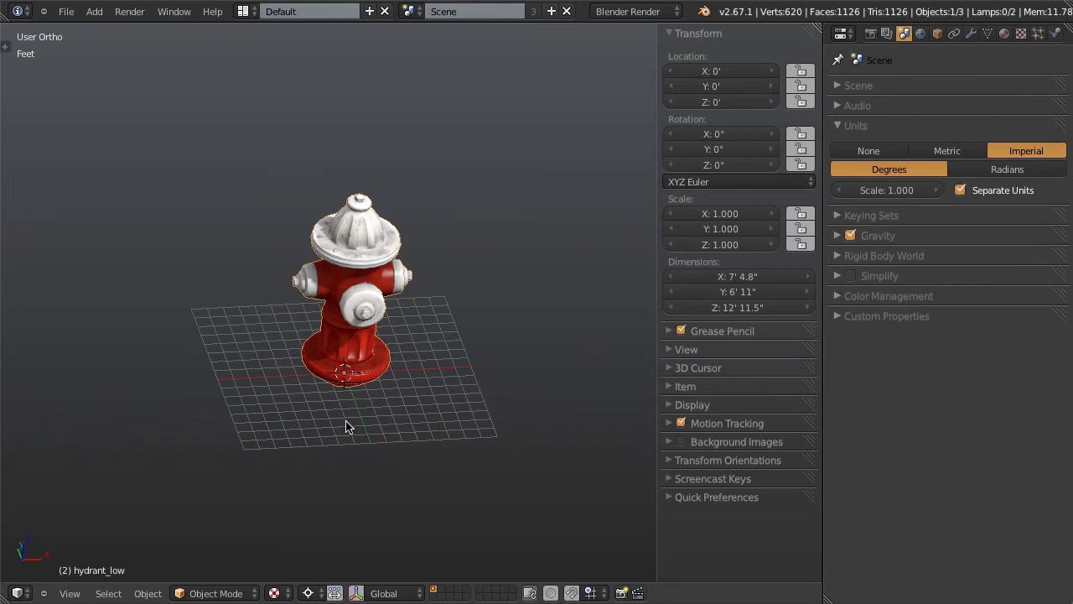
{"action": "scroll", "coordinate": [348, 426], "scroll_direction": "up", "scroll_amount": 3}
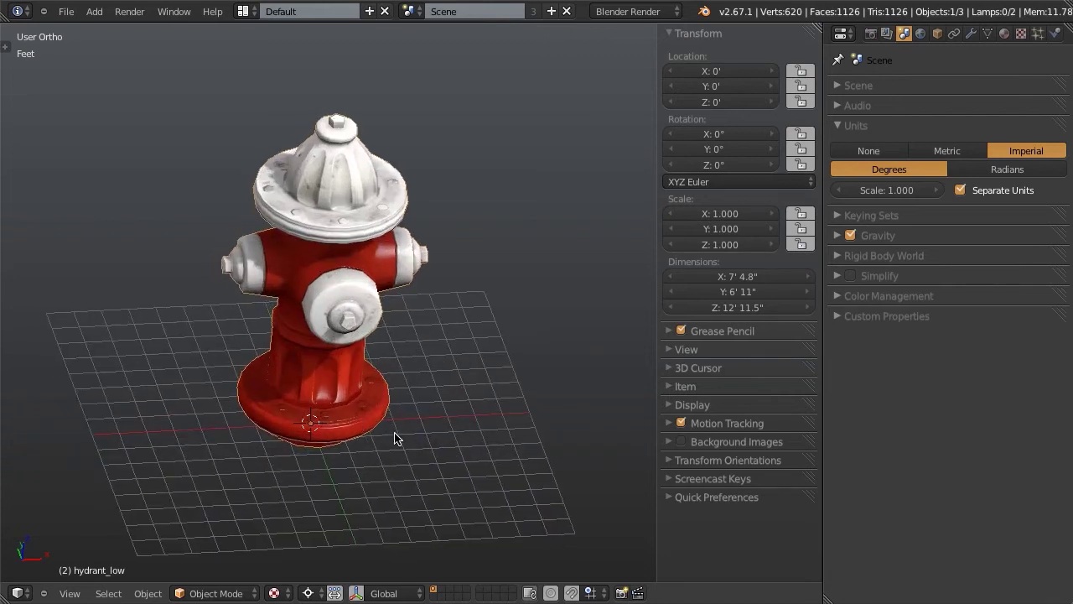
{"action": "key", "text": "KP_5"}
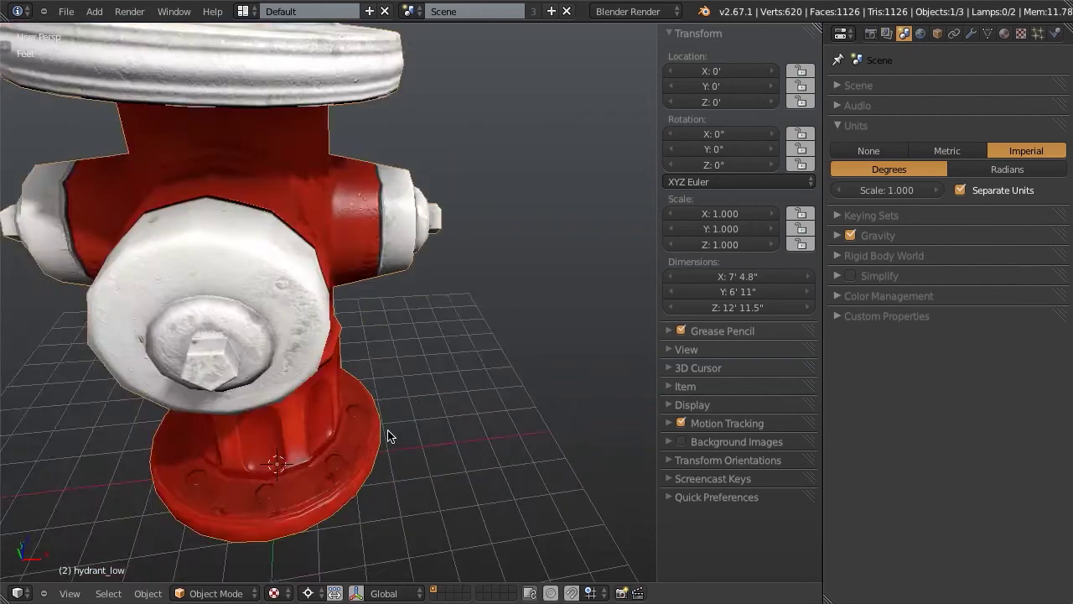
{"action": "scroll", "coordinate": [387, 436], "scroll_direction": "down", "scroll_amount": 5}
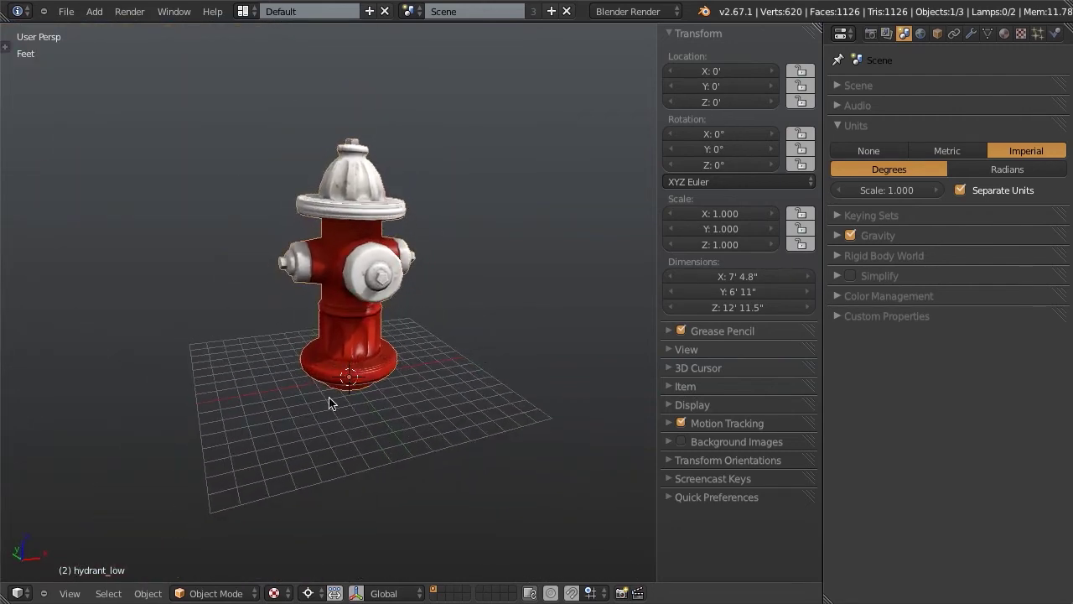
{"action": "middle_click_drag", "start_coordinate": [362, 394], "coordinate": [374, 413]}
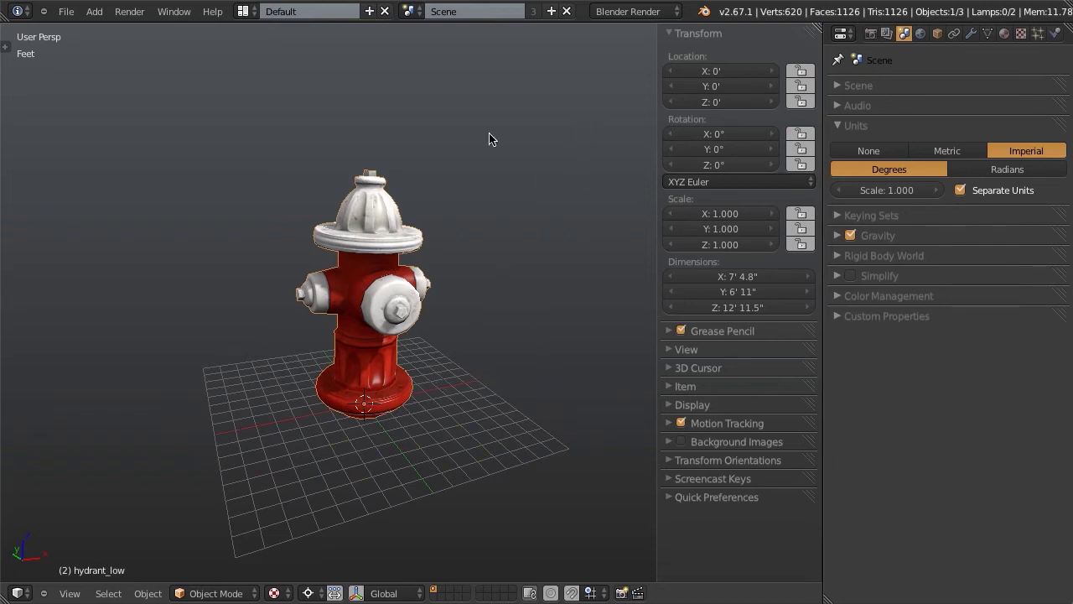
Scale the hydrant uniformly to 0.193, about 2' 6" tall, and frame it in view
{"action": "key", "text": "s"}
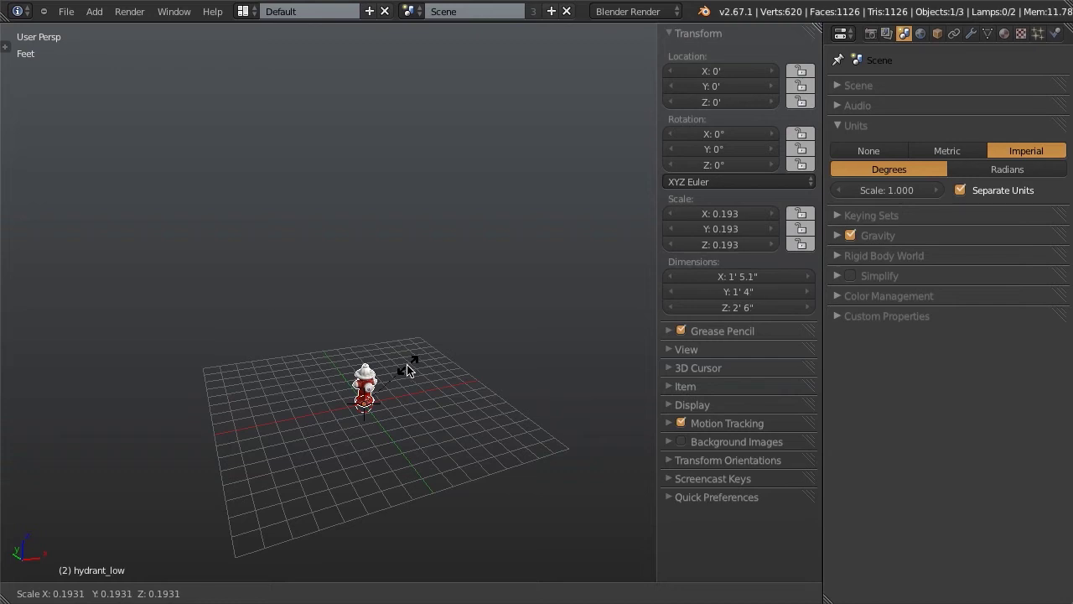
{"action": "left_click", "coordinate": [407, 369]}
{"action": "key", "text": "KP_Decimal"}
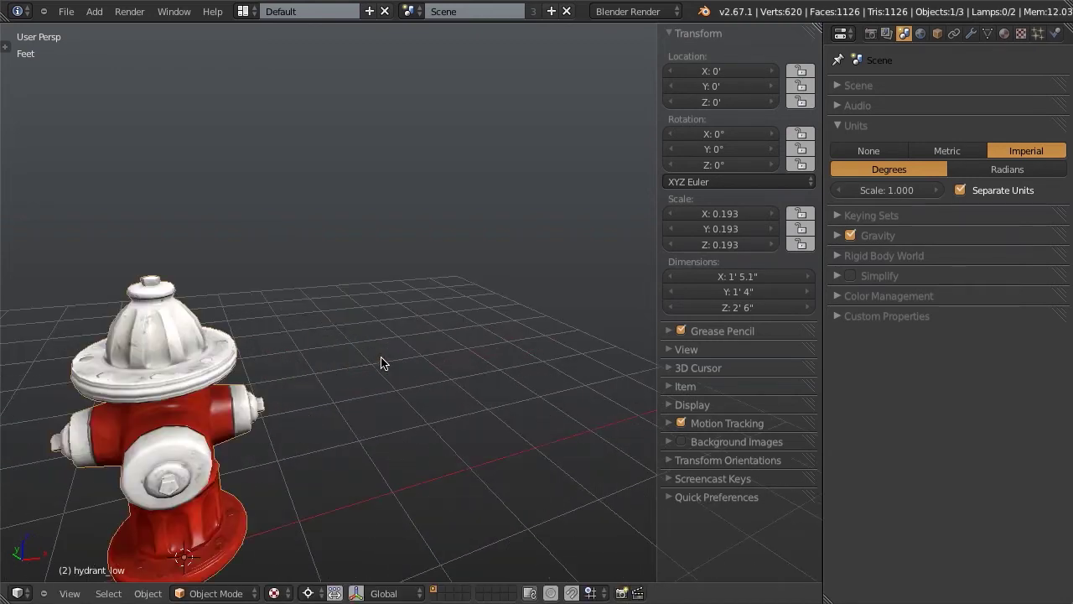
{"action": "scroll", "coordinate": [410, 333], "scroll_direction": "up", "scroll_amount": 5, "text": "ctrl"}
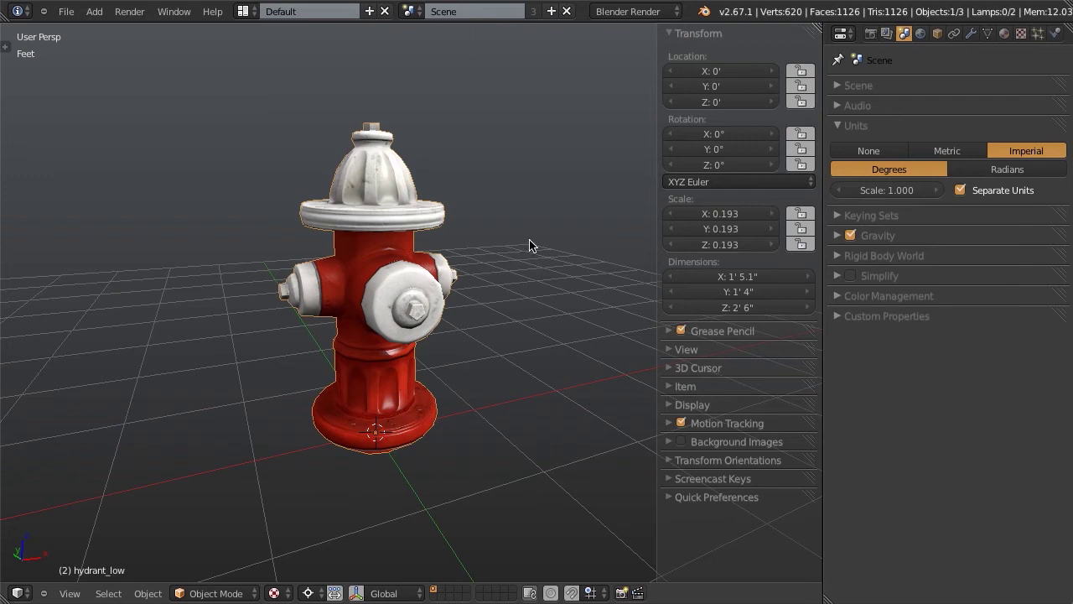
Apply rotation and scale to the hydrant so its scale reads 1.000
{"action": "key", "text": "ctrl+a"}
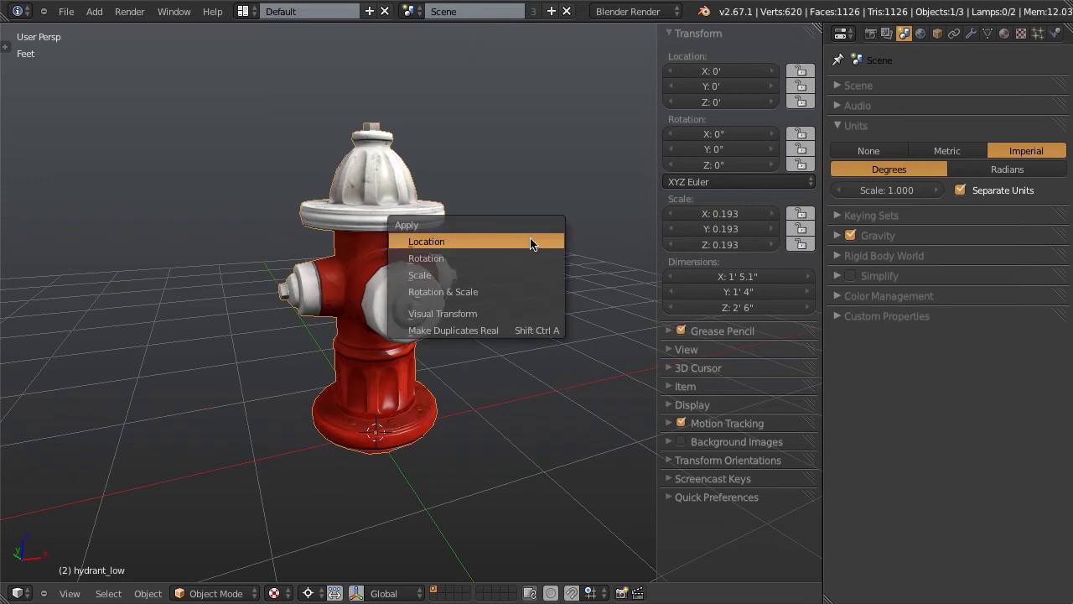
{"action": "left_click", "coordinate": [527, 288]}
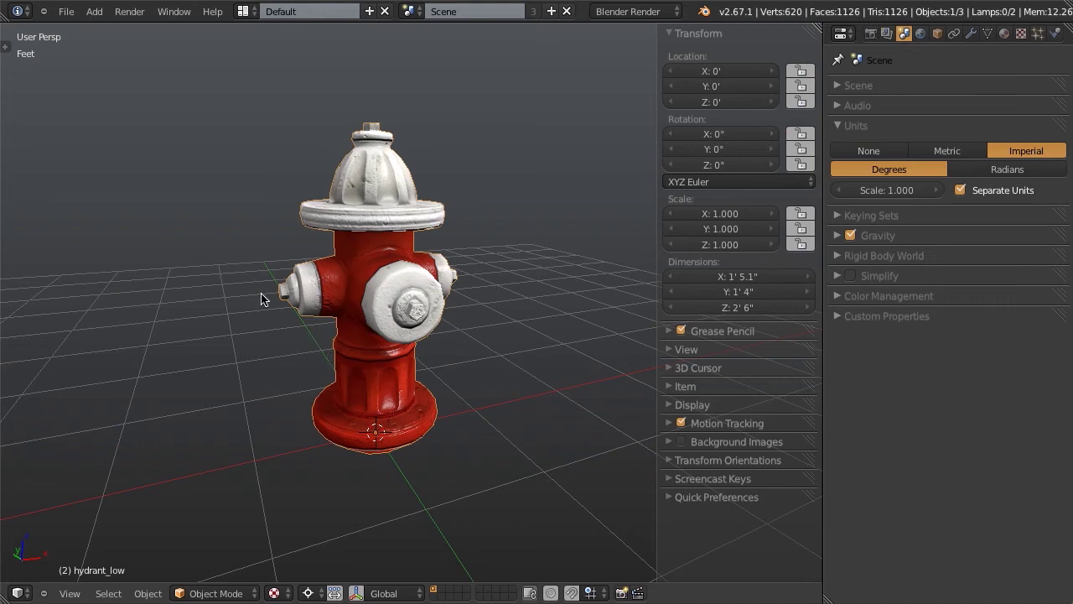
{"action": "left_click", "coordinate": [64, 12]}
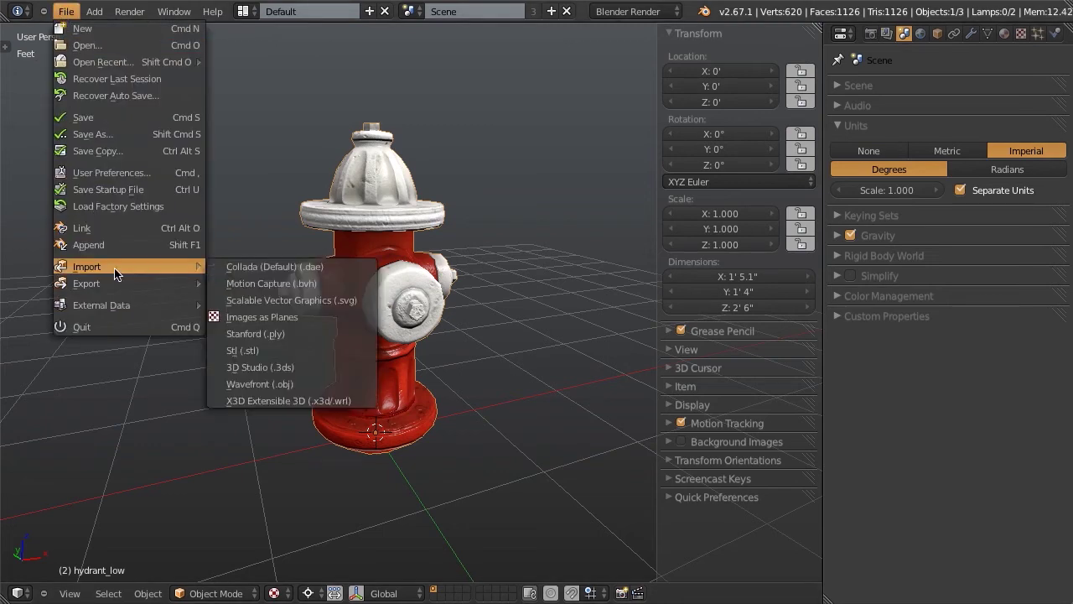
Export the hydrant as Collada fire_hydrant.dae with Selection Only and Include Material Textures
{"action": "mouse_move", "coordinate": [109, 281]}
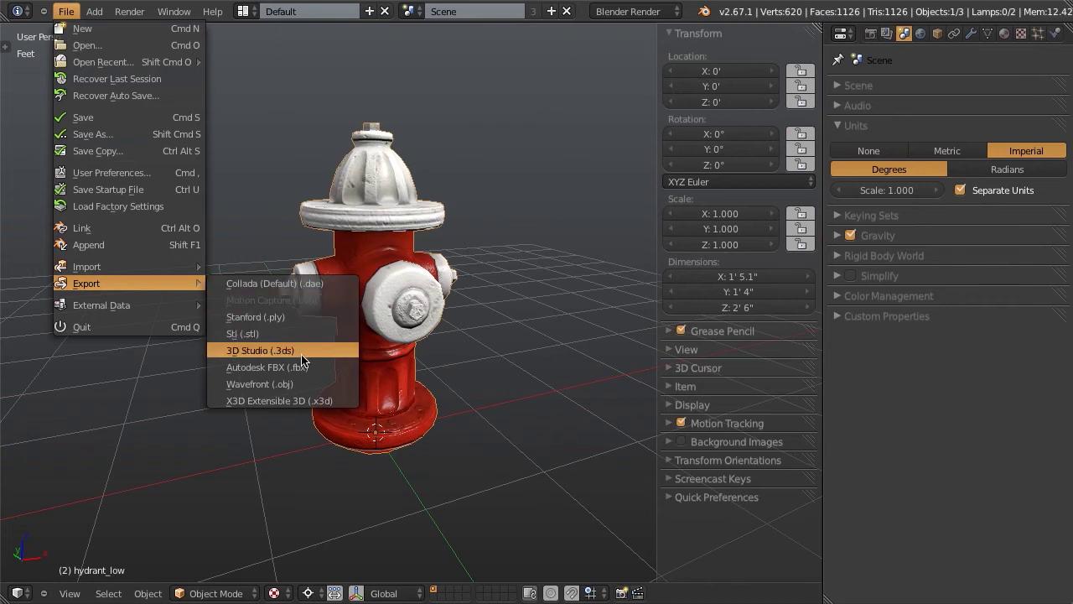
{"action": "left_click", "coordinate": [285, 289]}
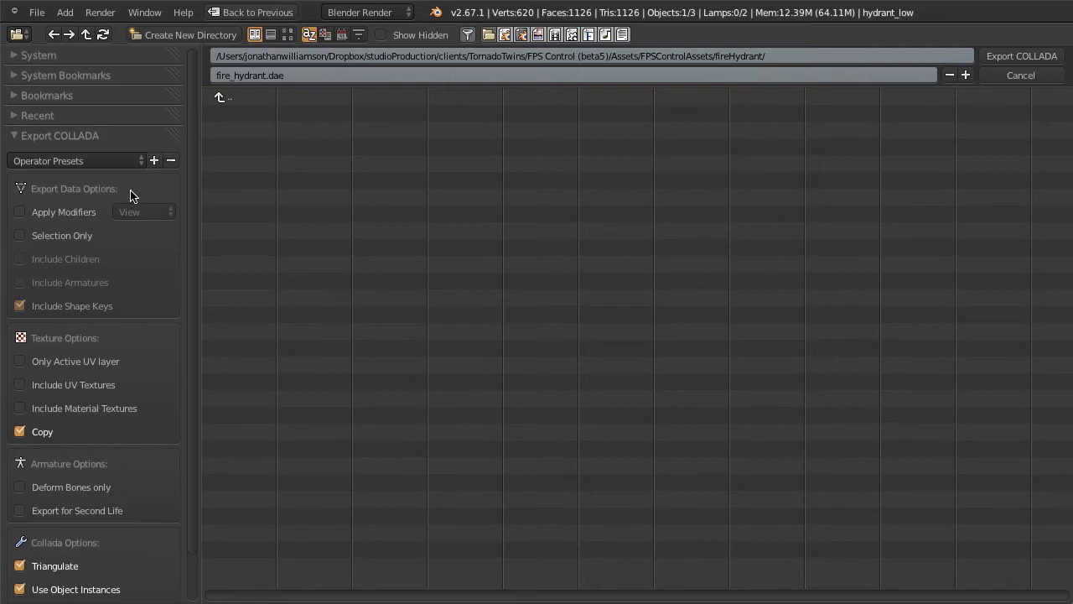
{"action": "left_click", "coordinate": [78, 240]}
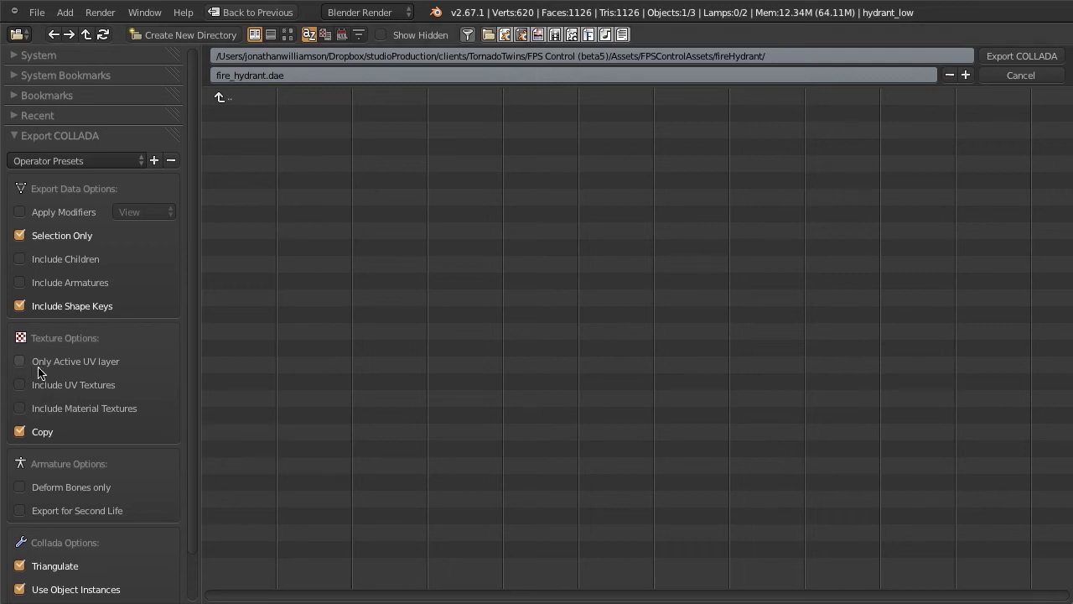
{"action": "left_click", "coordinate": [55, 410]}
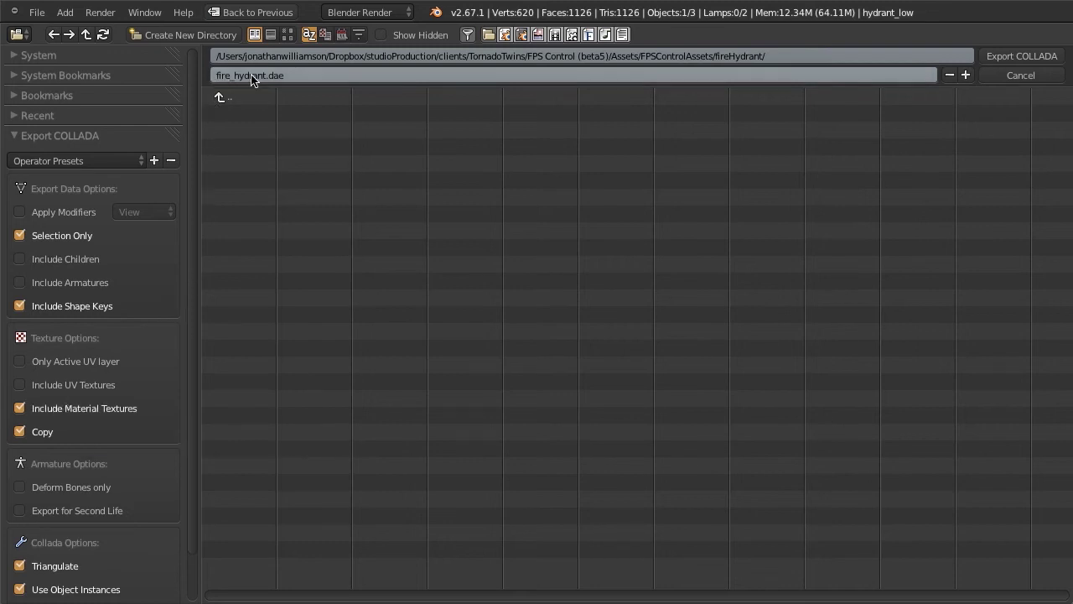
{"action": "left_click", "coordinate": [1032, 56]}
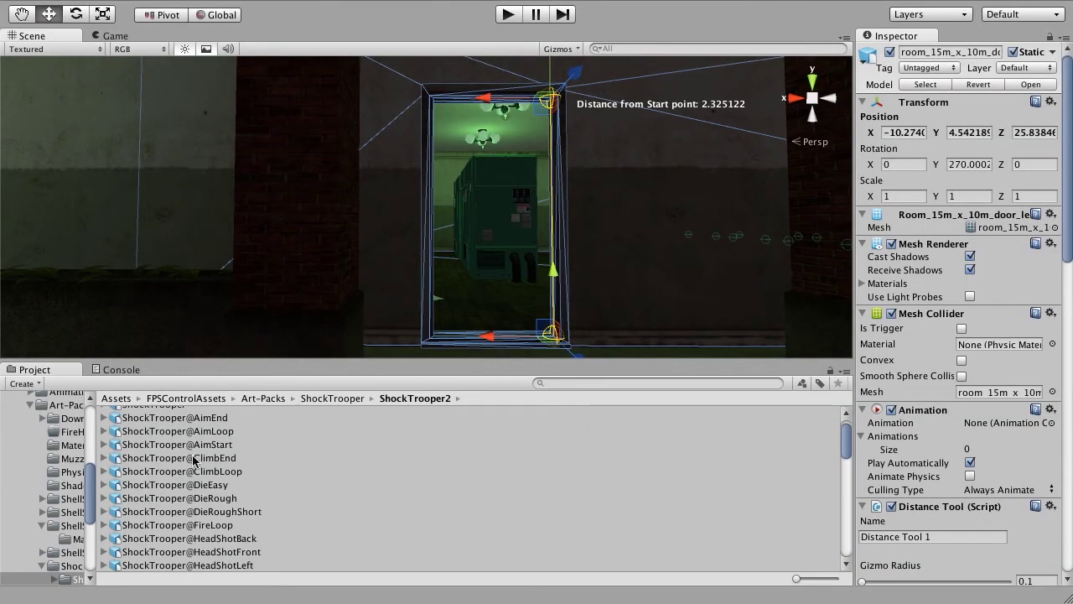
Open FPSControlAssets > fireHydrant and select the fire_hydrant model to view its Import Settings
{"action": "scroll", "coordinate": [65, 453], "scroll_direction": "up", "scroll_amount": 3}
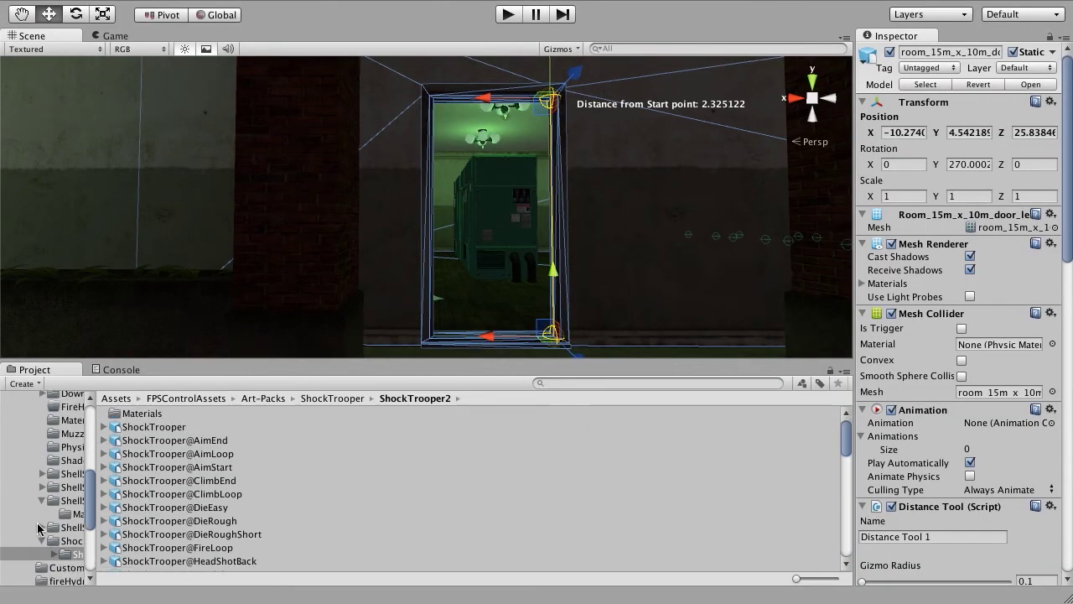
{"action": "scroll", "coordinate": [65, 454], "scroll_direction": "up", "scroll_amount": 3}
{"action": "left_click", "coordinate": [61, 430]}
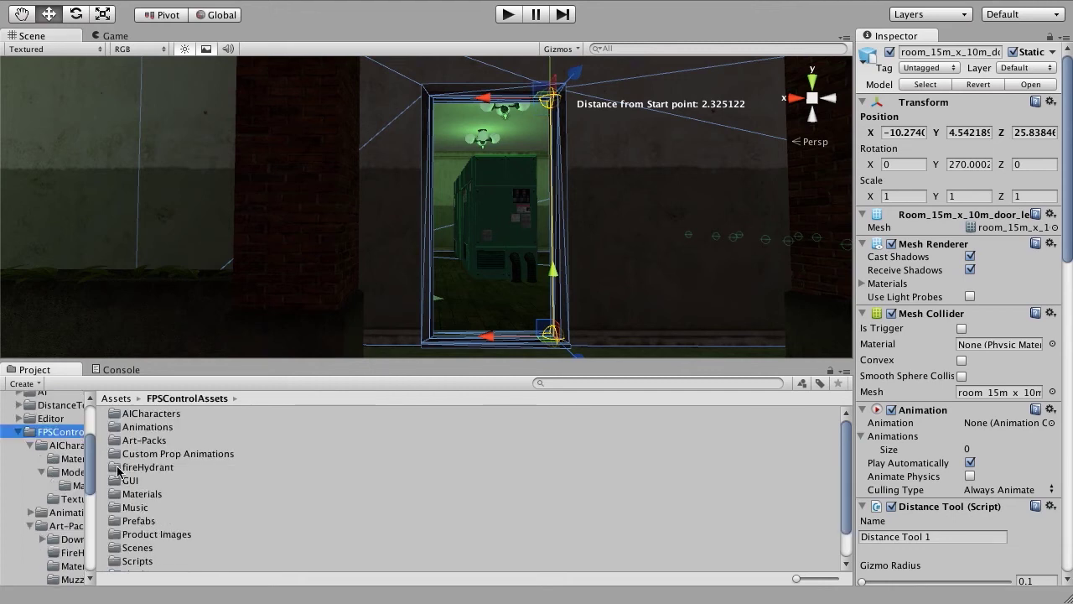
{"action": "scroll", "coordinate": [126, 475], "scroll_direction": "down", "scroll_amount": 2}
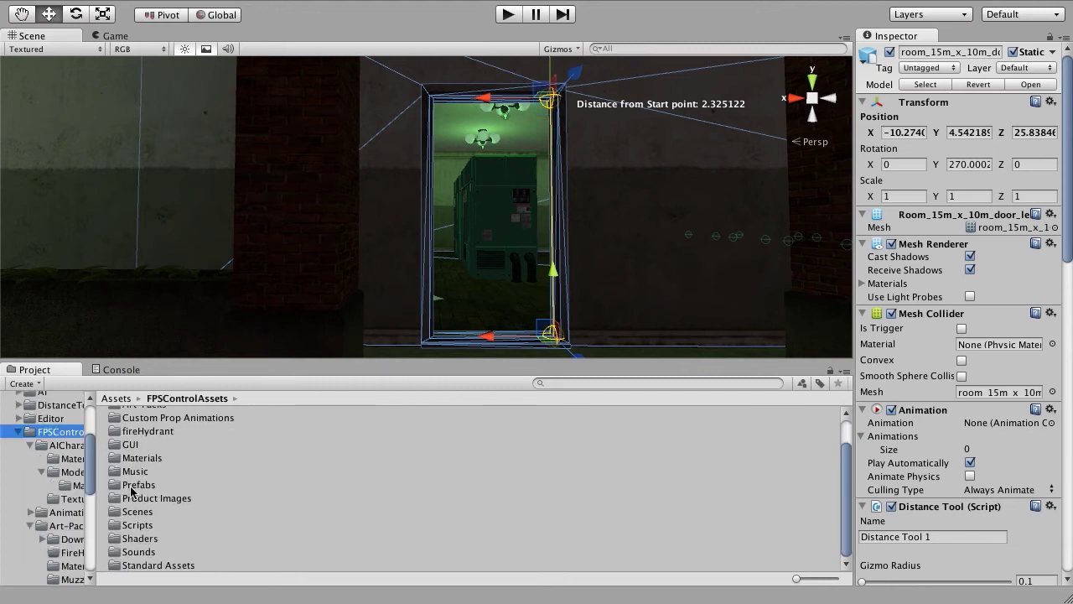
{"action": "double_click", "coordinate": [161, 431]}
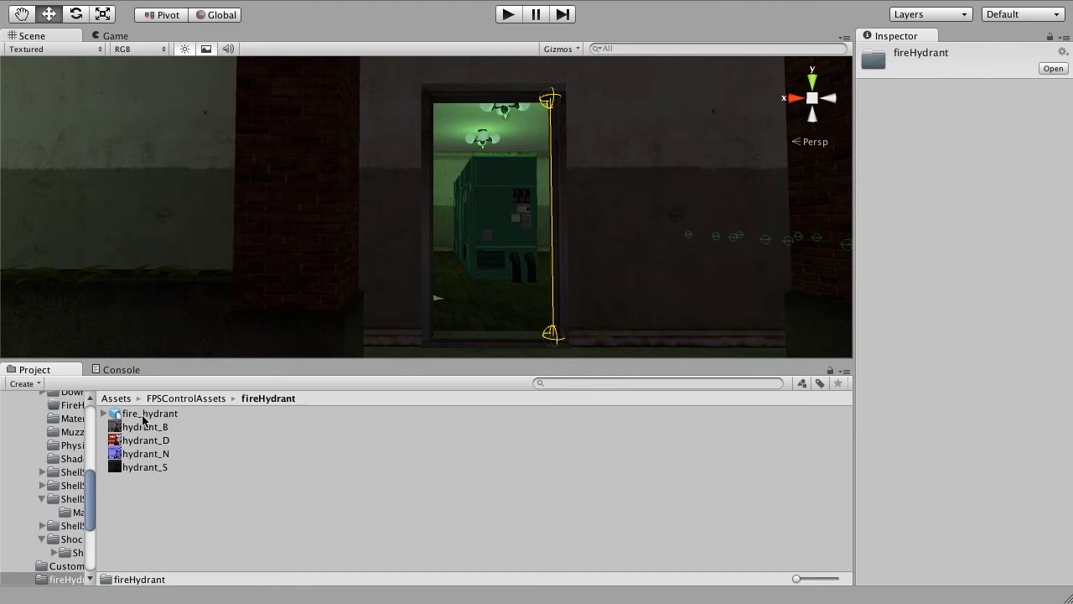
{"action": "left_click", "coordinate": [138, 416]}
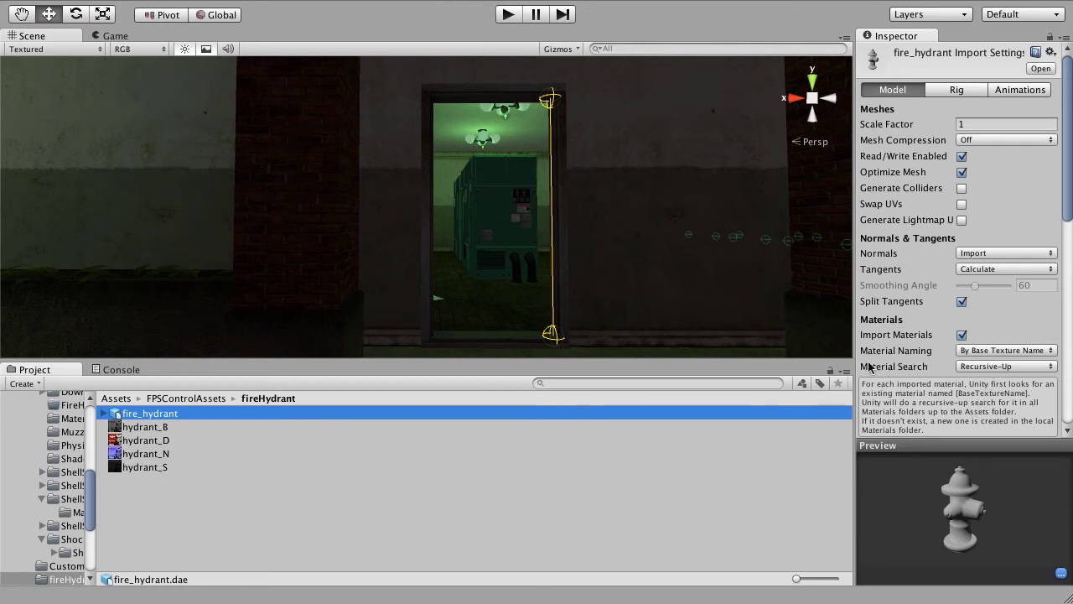
{"action": "left_click", "coordinate": [1003, 355]}
Set Material Naming to From Model's Material, apply it, and drag fire_hydrant into the doorway
{"action": "left_click", "coordinate": [998, 367]}
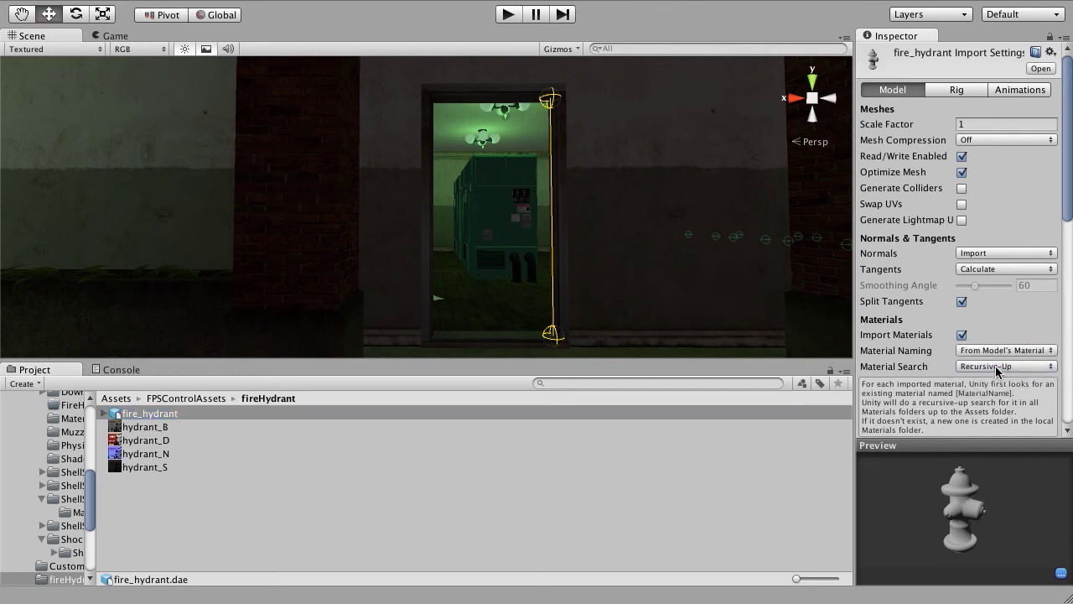
{"action": "scroll", "coordinate": [1046, 344], "scroll_direction": "down", "scroll_amount": 3}
{"action": "left_click", "coordinate": [1046, 339]}
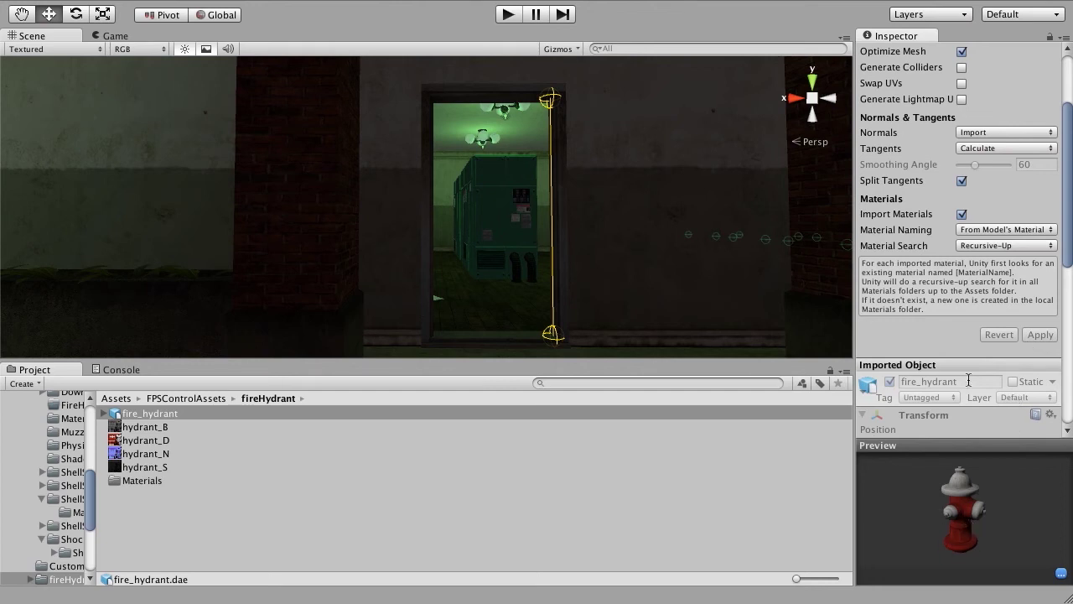
{"action": "scroll", "coordinate": [972, 364], "scroll_direction": "up", "scroll_amount": 3}
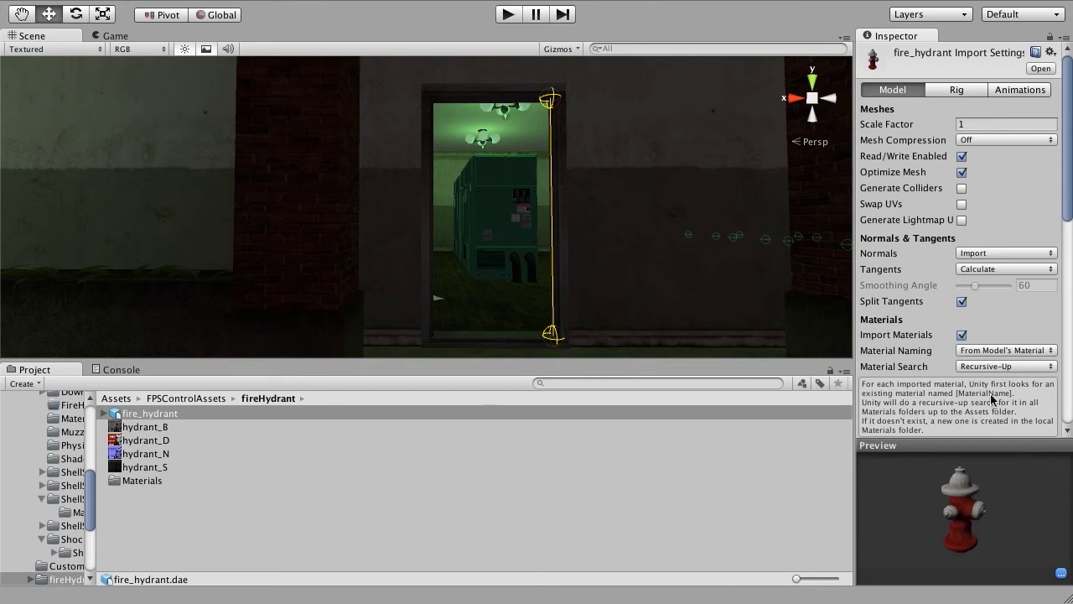
{"action": "left_click", "coordinate": [981, 122]}
{"action": "left_click_drag", "start_coordinate": [164, 420], "coordinate": [500, 334]}
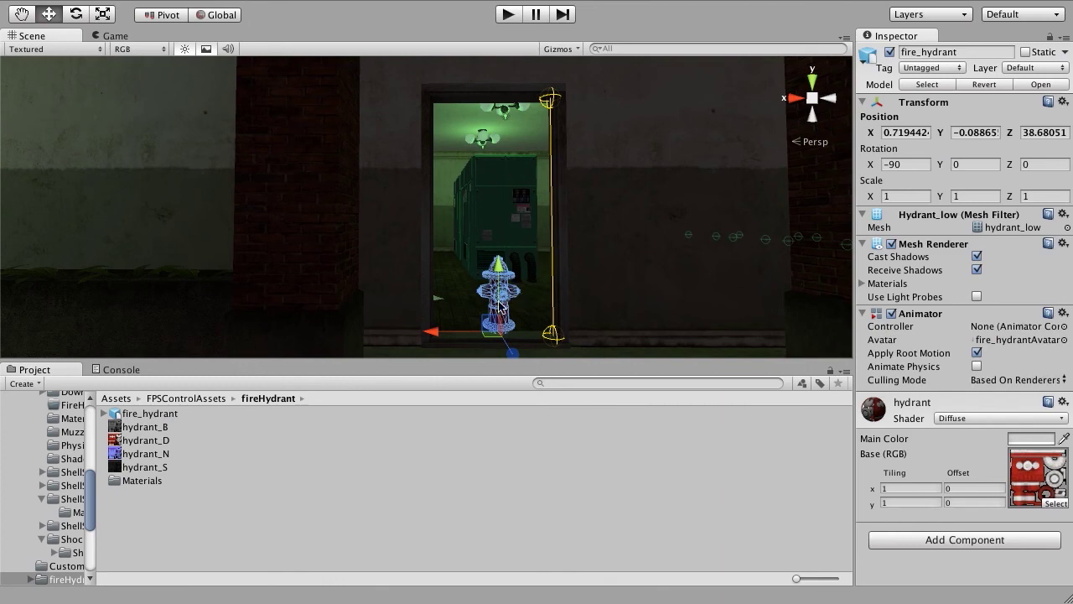
Maximize the Scene view, then stretch the door's Distance Tool from the hydrant's base to near its top (about 0.79)
{"action": "left_click_drag", "start_coordinate": [568, 251], "coordinate": [595, 265], "text": "alt"}
{"action": "scroll", "coordinate": [578, 293], "scroll_direction": "up", "scroll_amount": 2}
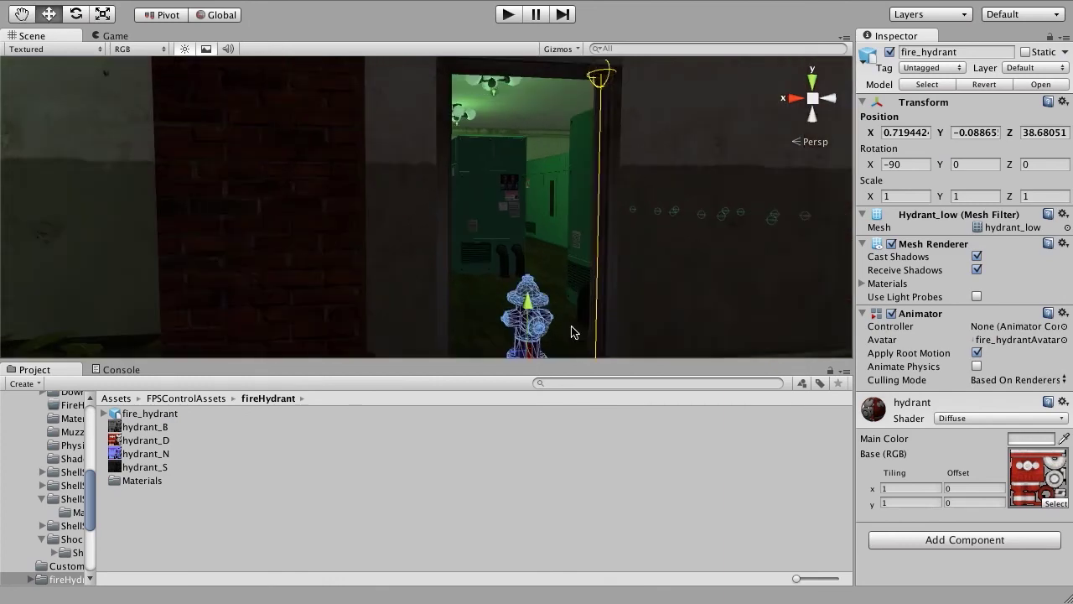
{"action": "scroll", "coordinate": [559, 291], "scroll_direction": "up", "scroll_amount": 2}
{"action": "key", "text": "shift+space"}
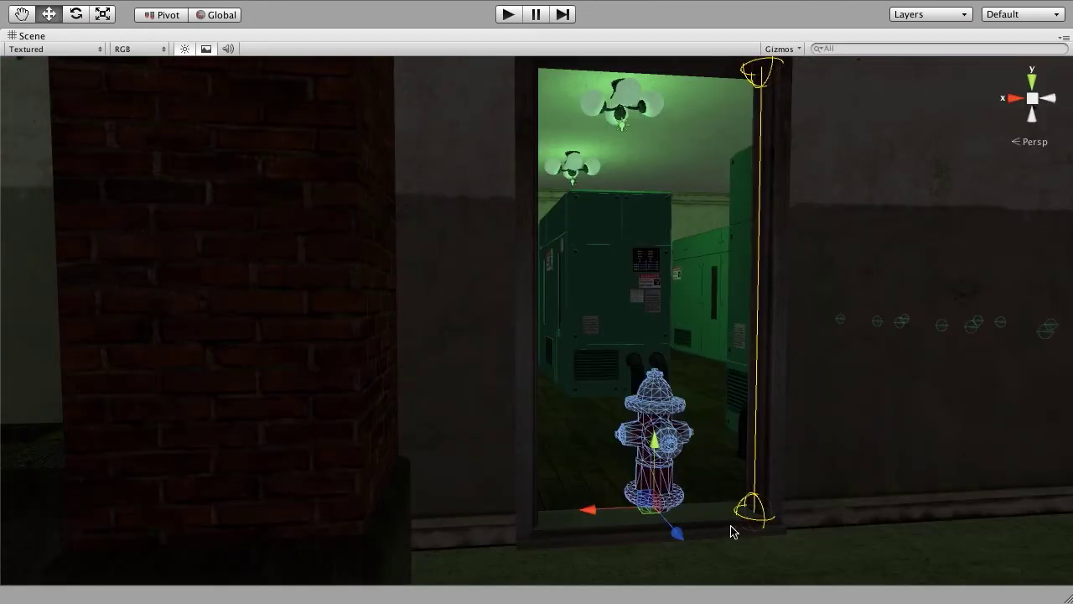
{"action": "left_click", "coordinate": [749, 519]}
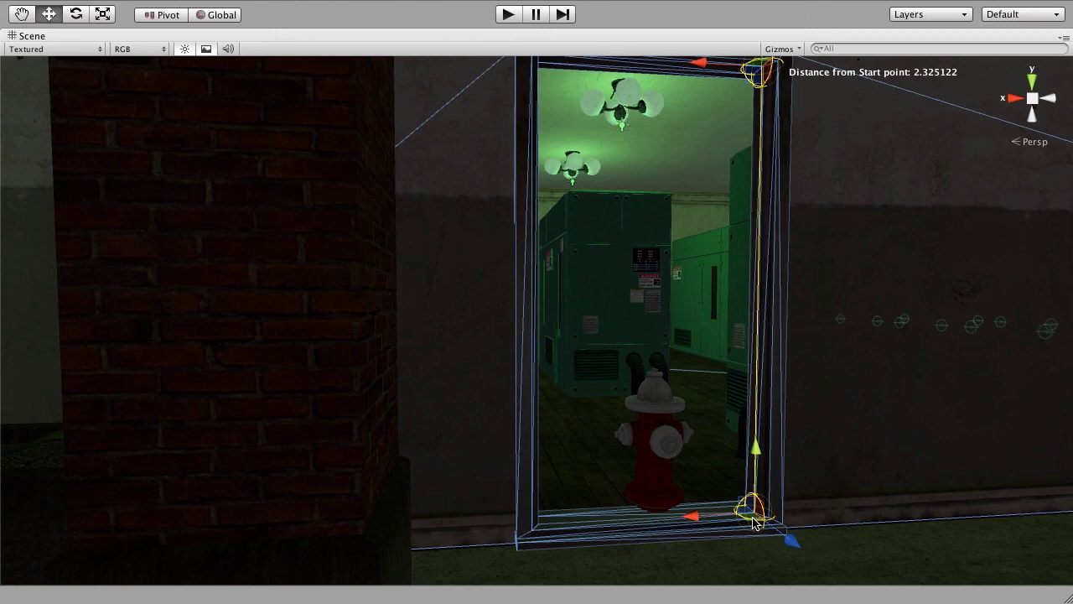
{"action": "left_click_drag", "start_coordinate": [754, 521], "coordinate": [687, 519]}
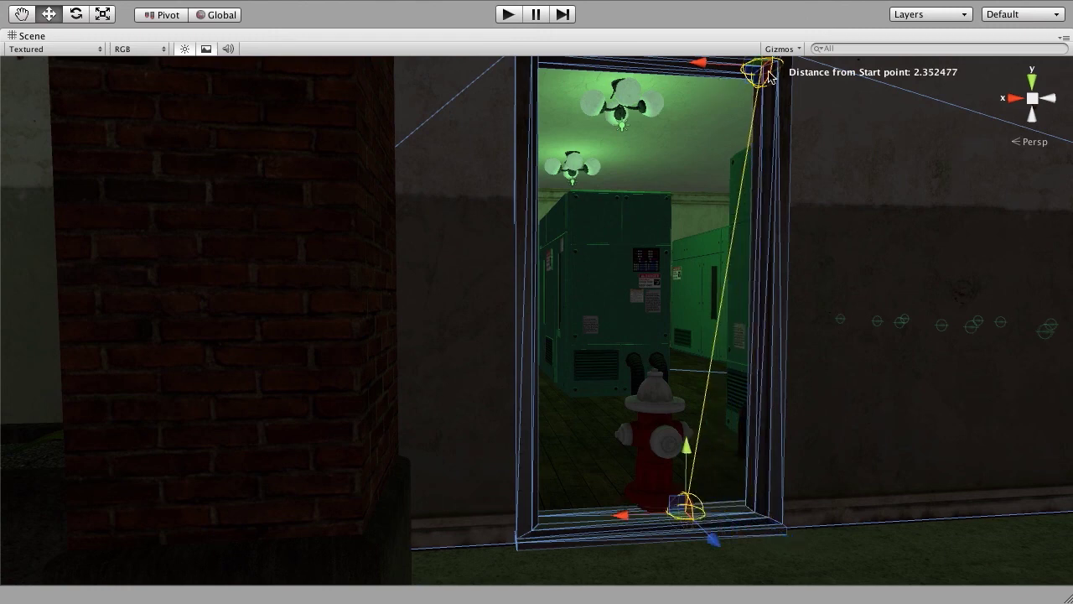
{"action": "left_click_drag", "start_coordinate": [758, 79], "coordinate": [680, 380]}
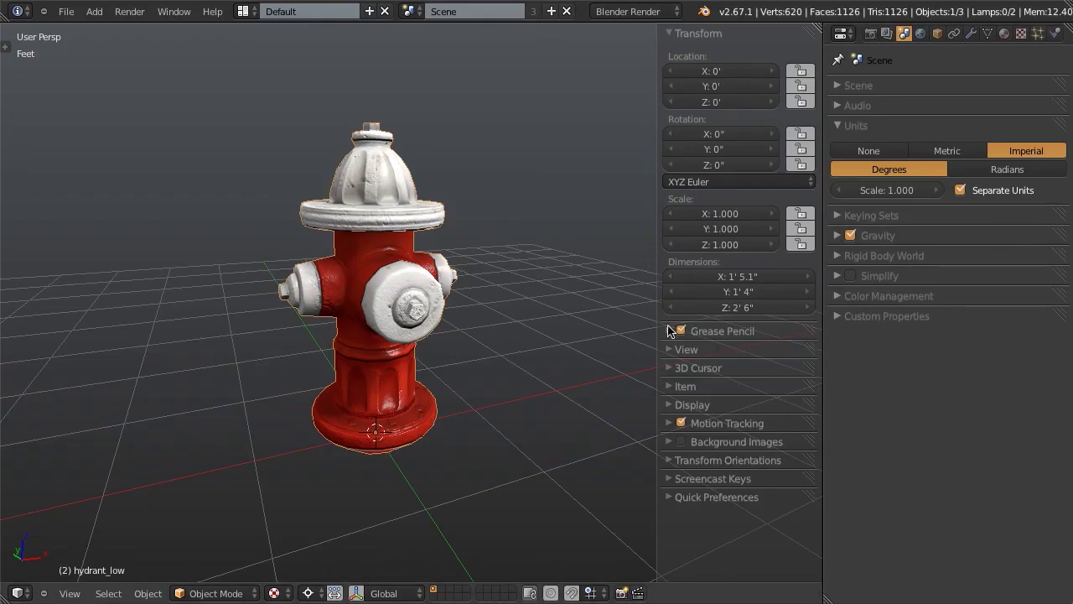
Set Blender's scene unit system to None instead of Imperial
{"action": "left_click", "coordinate": [868, 151]}
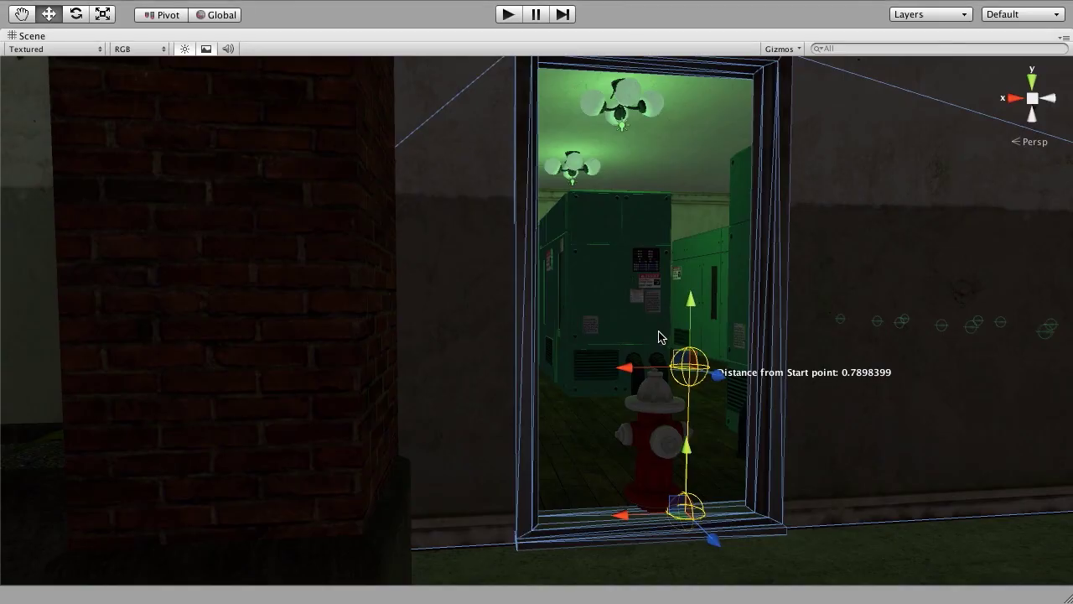
Drop the Distance Tool's end handle onto the hydrant's top, giving a reading of 0.7609162
{"action": "left_click_drag", "start_coordinate": [658, 336], "coordinate": [629, 316], "text": "alt"}
{"action": "middle_click_drag", "start_coordinate": [824, 477], "coordinate": [711, 395]}
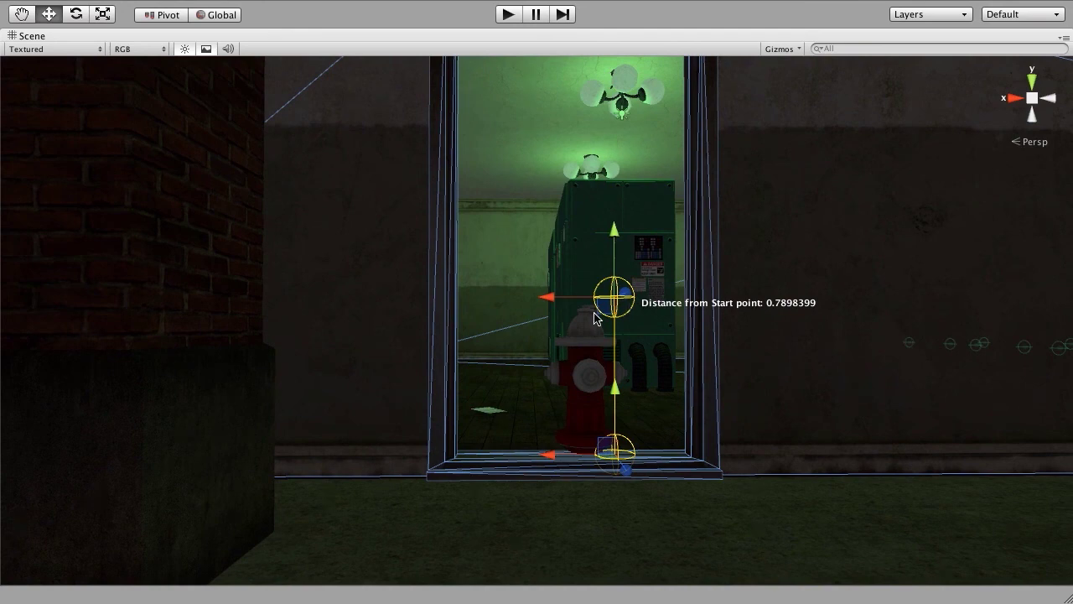
{"action": "left_click_drag", "start_coordinate": [604, 305], "coordinate": [604, 310]}
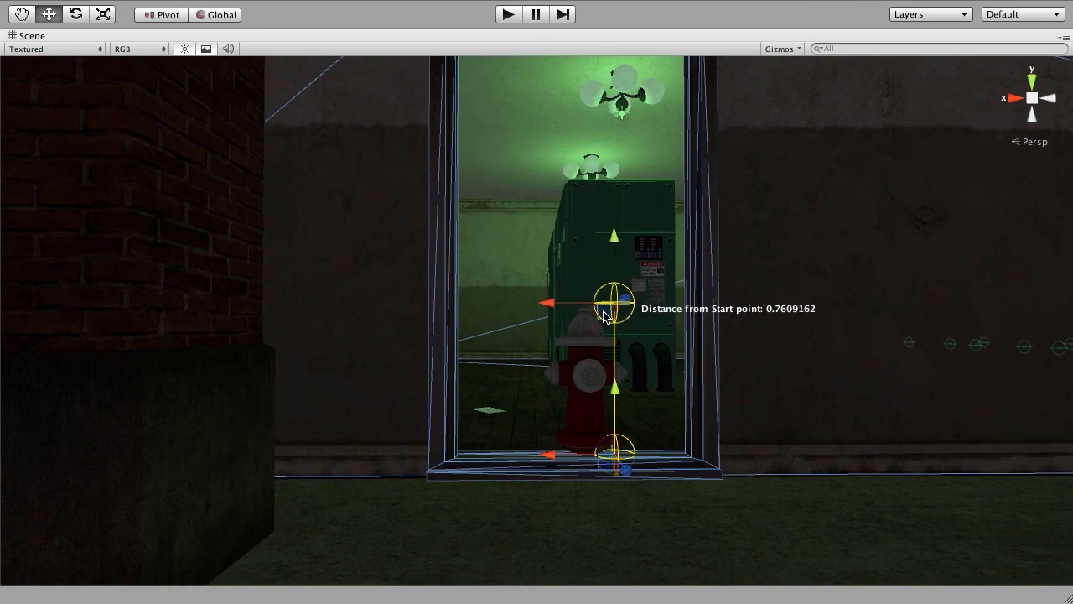
{"action": "scroll", "coordinate": [584, 332], "scroll_direction": "up", "scroll_amount": 5}
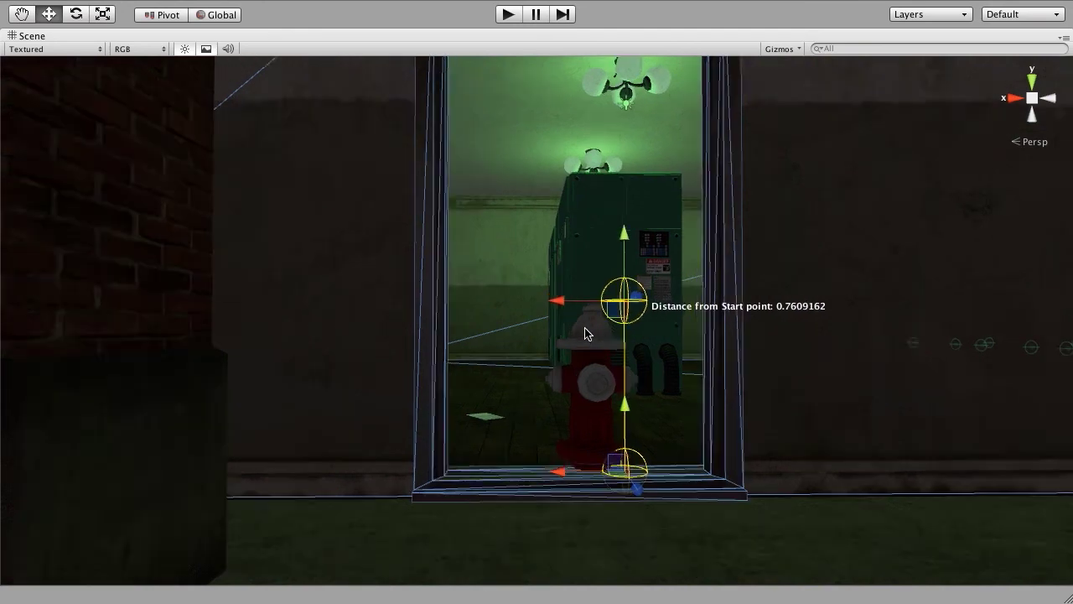
{"action": "scroll", "coordinate": [697, 298], "scroll_direction": "down", "scroll_amount": 5}
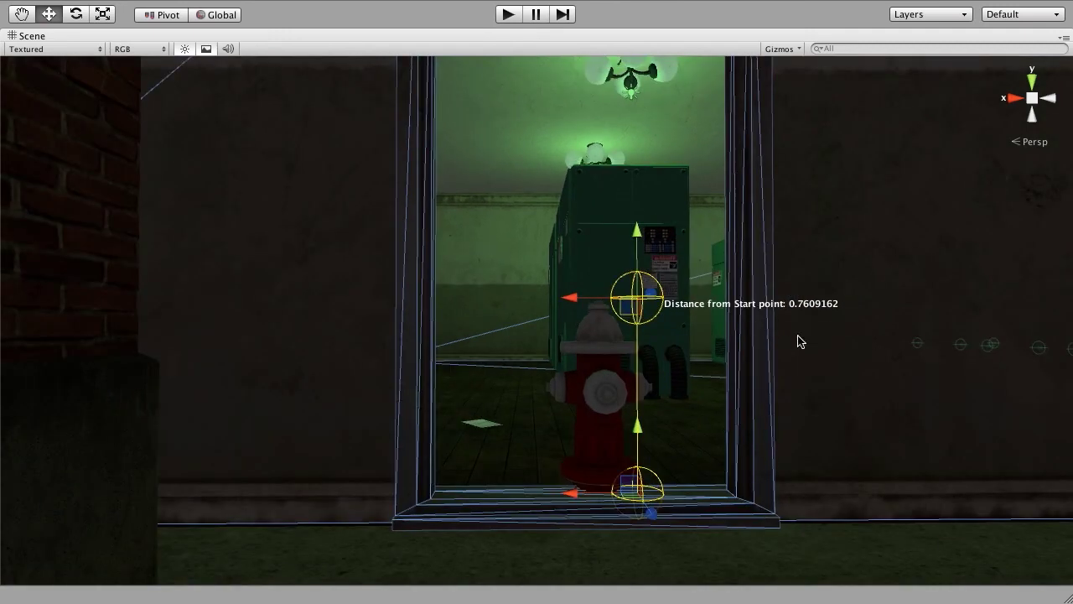
{"action": "scroll", "coordinate": [662, 376], "scroll_direction": "up", "scroll_amount": 3}
{"action": "scroll", "coordinate": [631, 379], "scroll_direction": "down", "scroll_amount": 2}
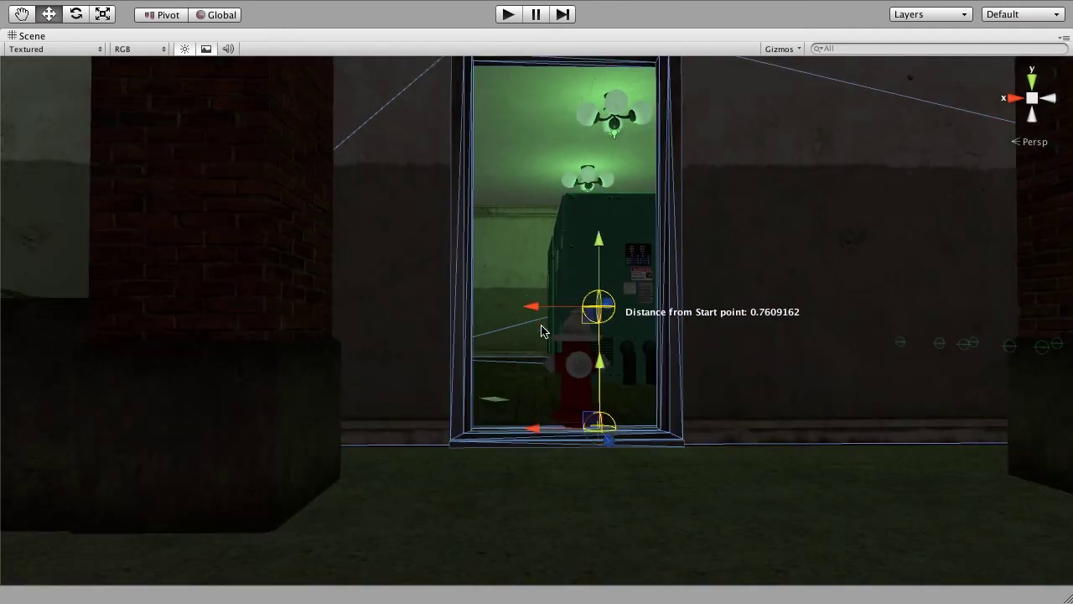
{"action": "middle_click_drag", "start_coordinate": [568, 342], "coordinate": [534, 390]}
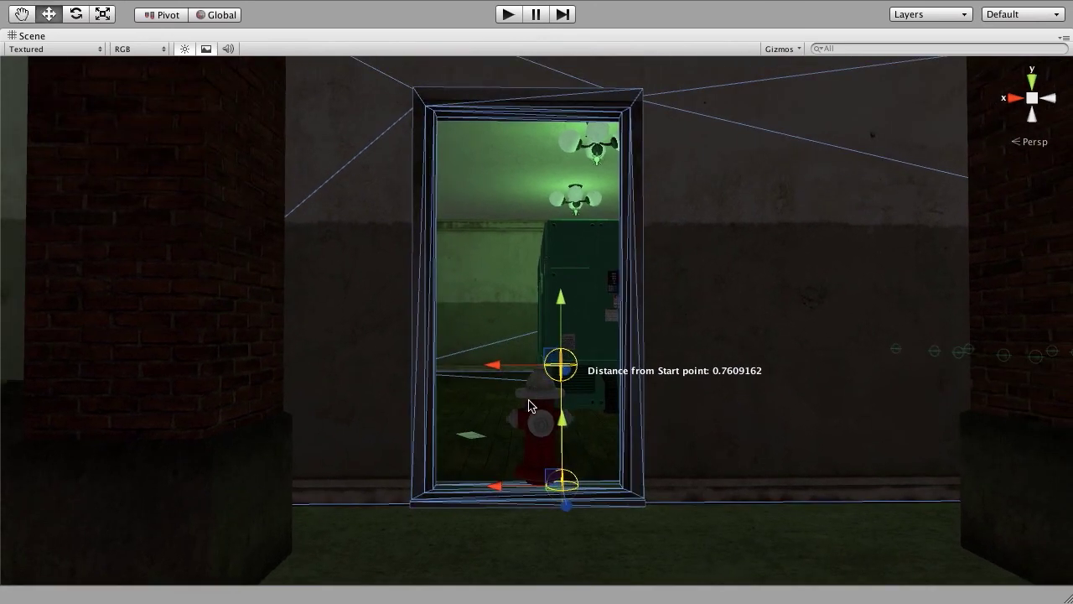